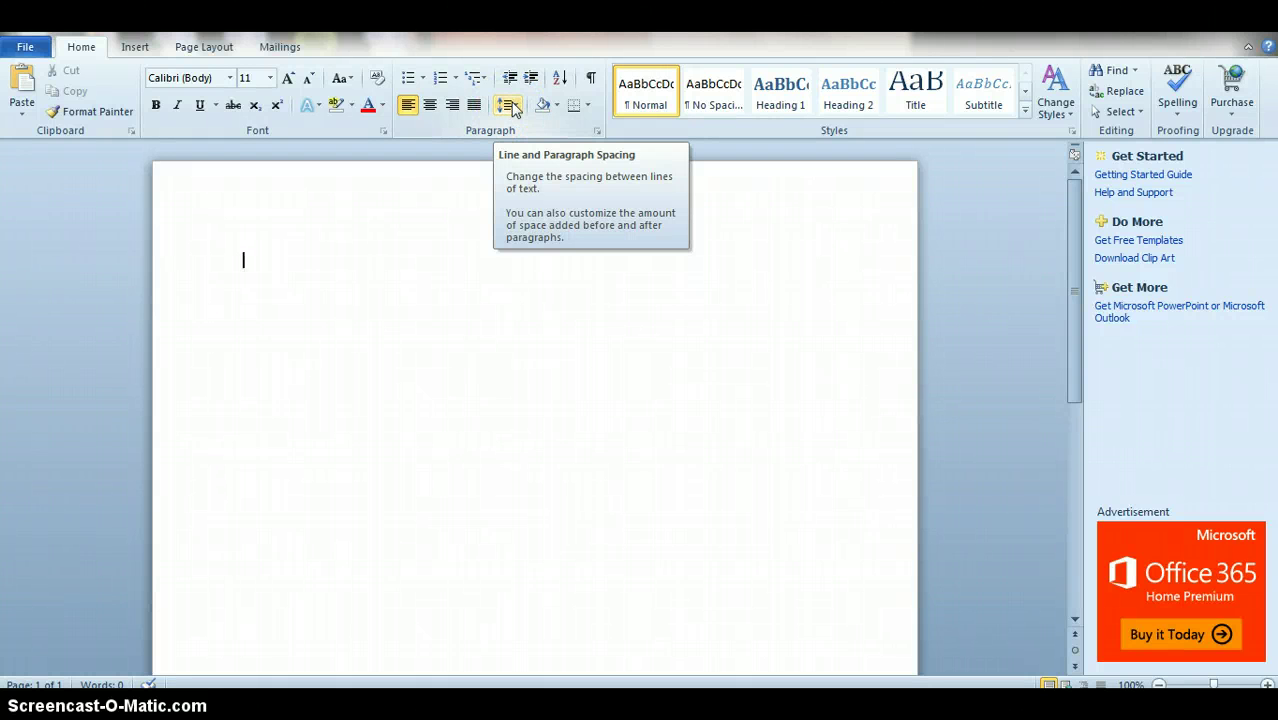
Step: Set the blank page's line spacing to 2.0 and confirm Double in the Paragraph dialog
click(510, 105)
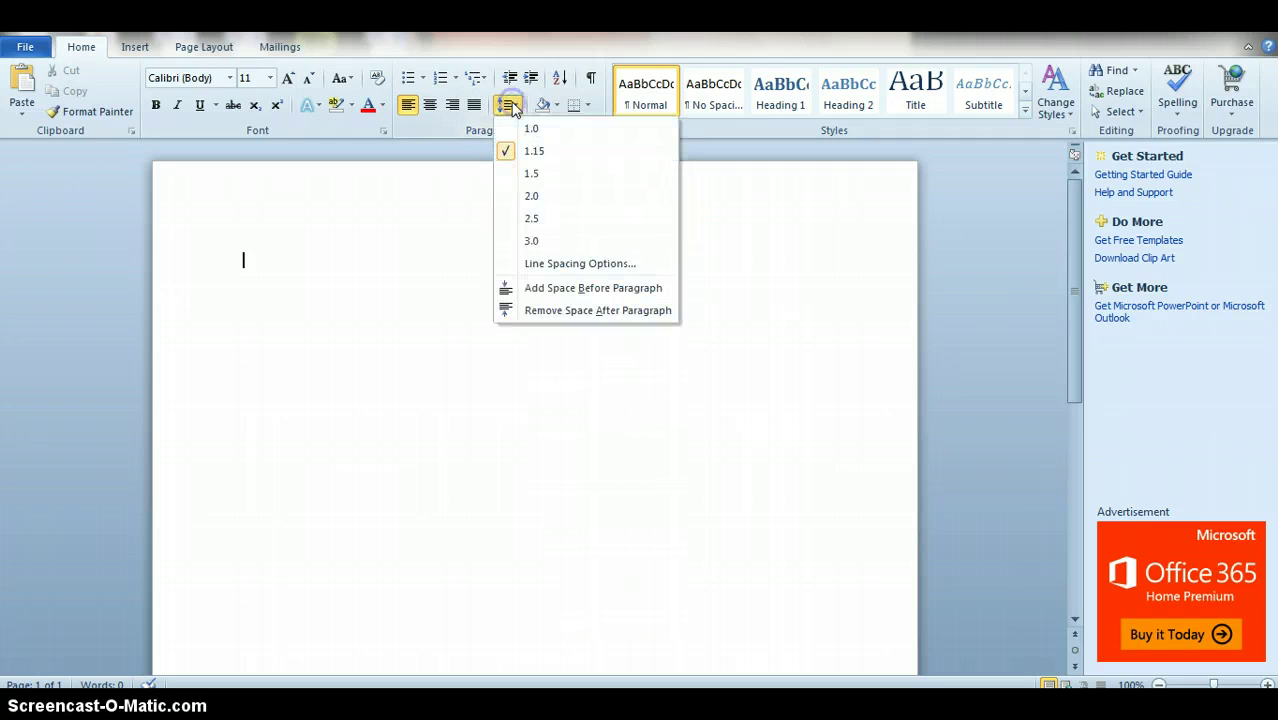
click(538, 197)
click(455, 287)
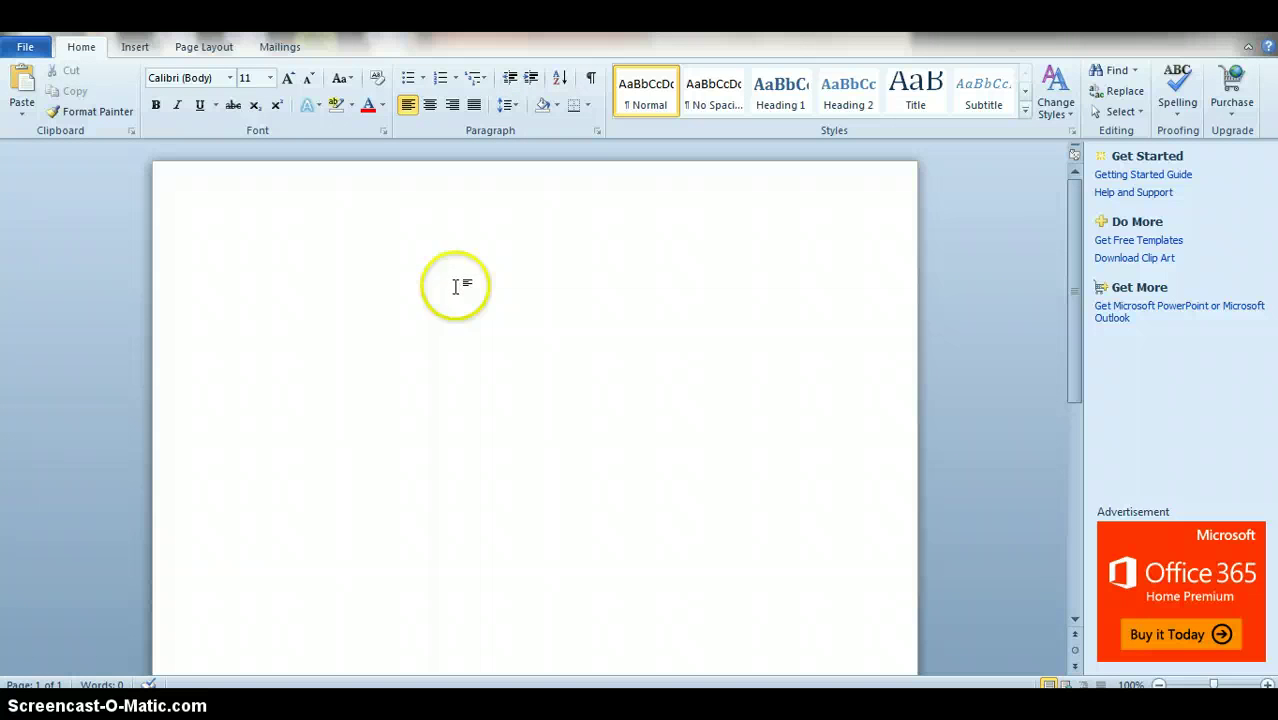
right_click(455, 287)
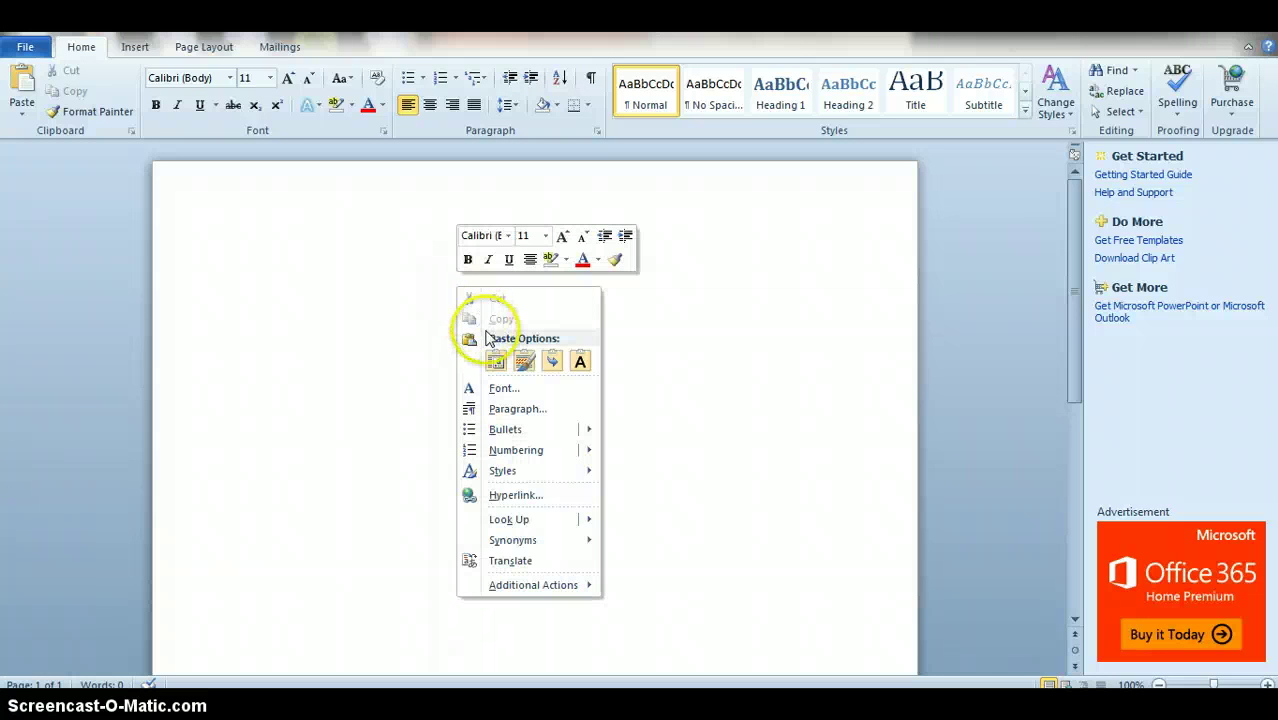
click(517, 408)
click(683, 392)
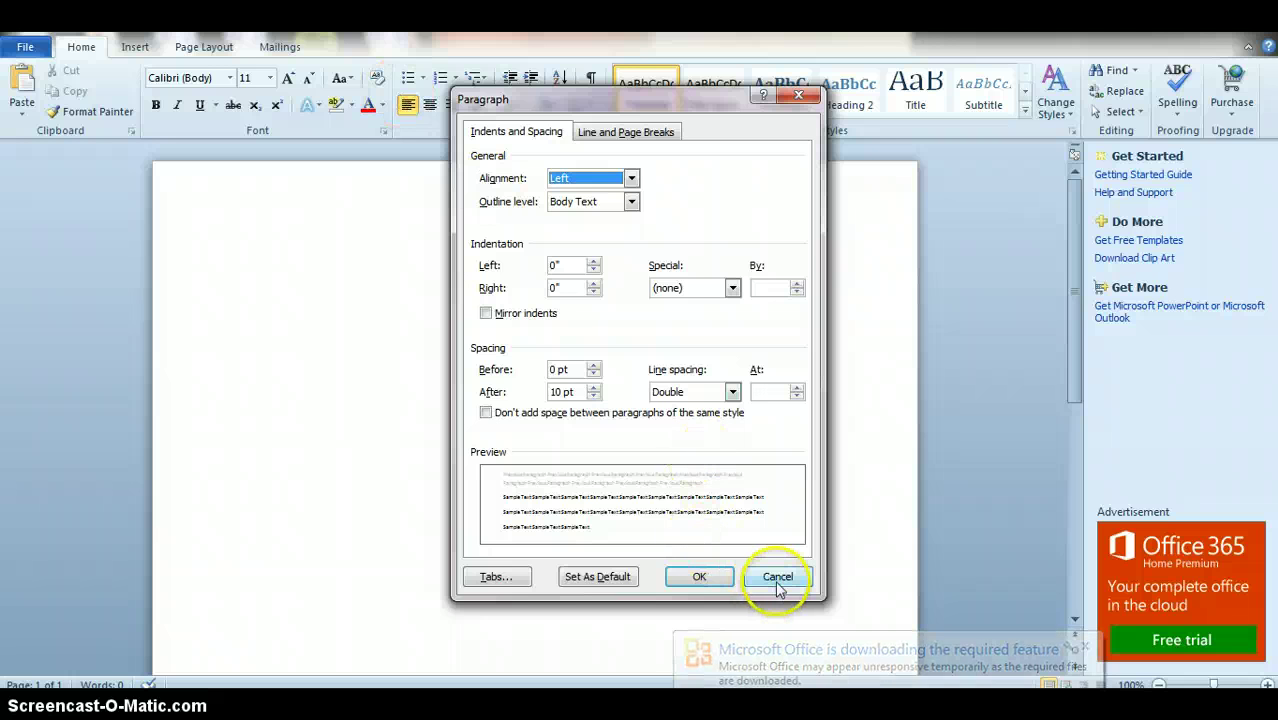
click(697, 579)
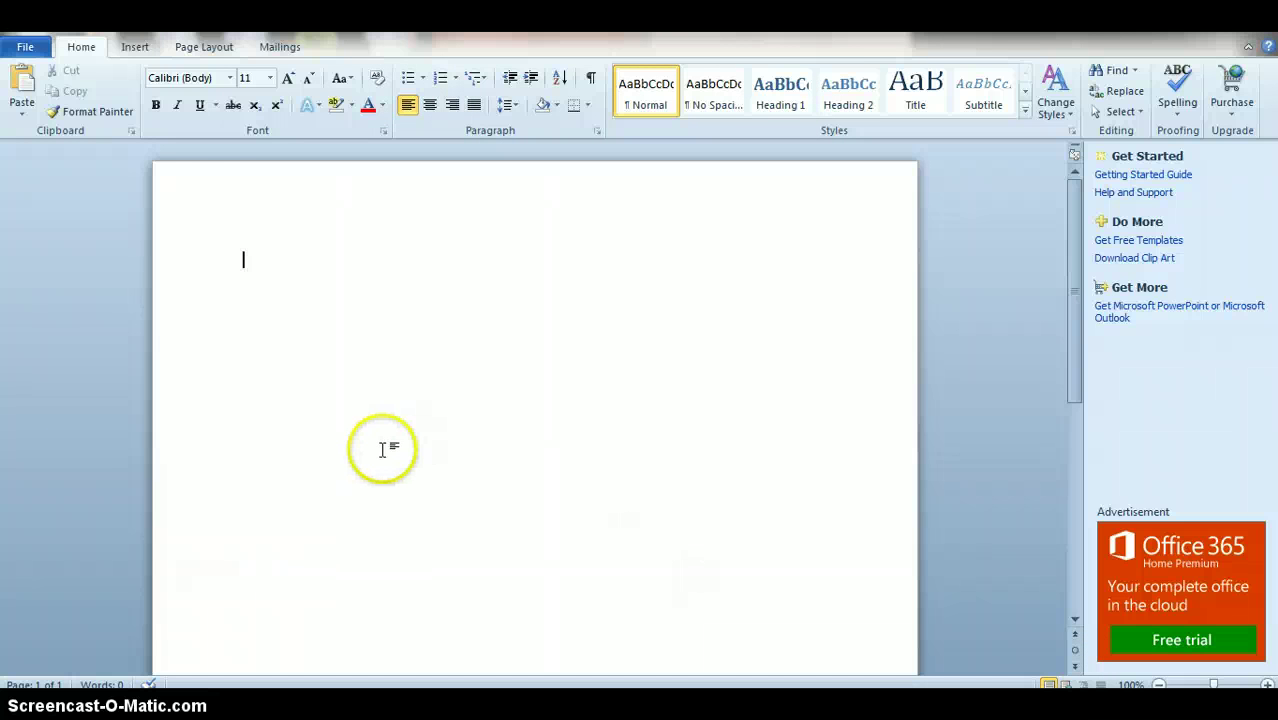
Step: Type the student's name, the instructor's name and English 090 on separate lines
text(J)
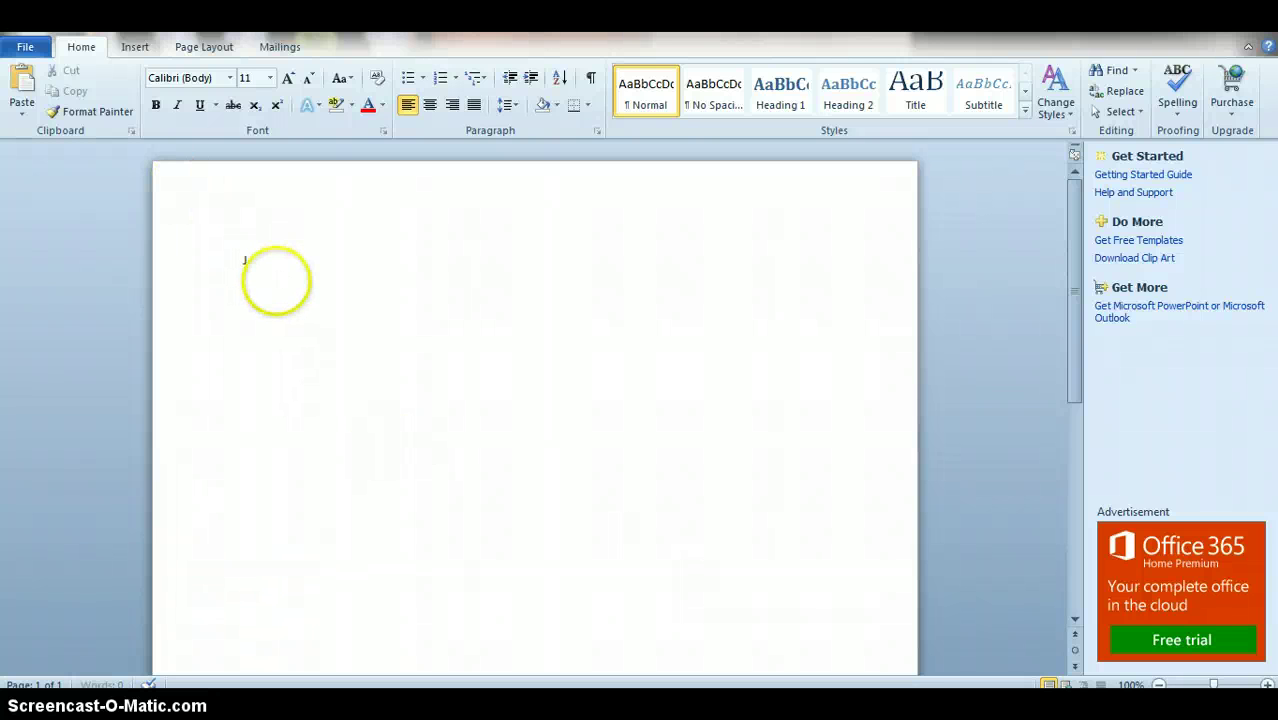
text(ane Doe)
key(Return)
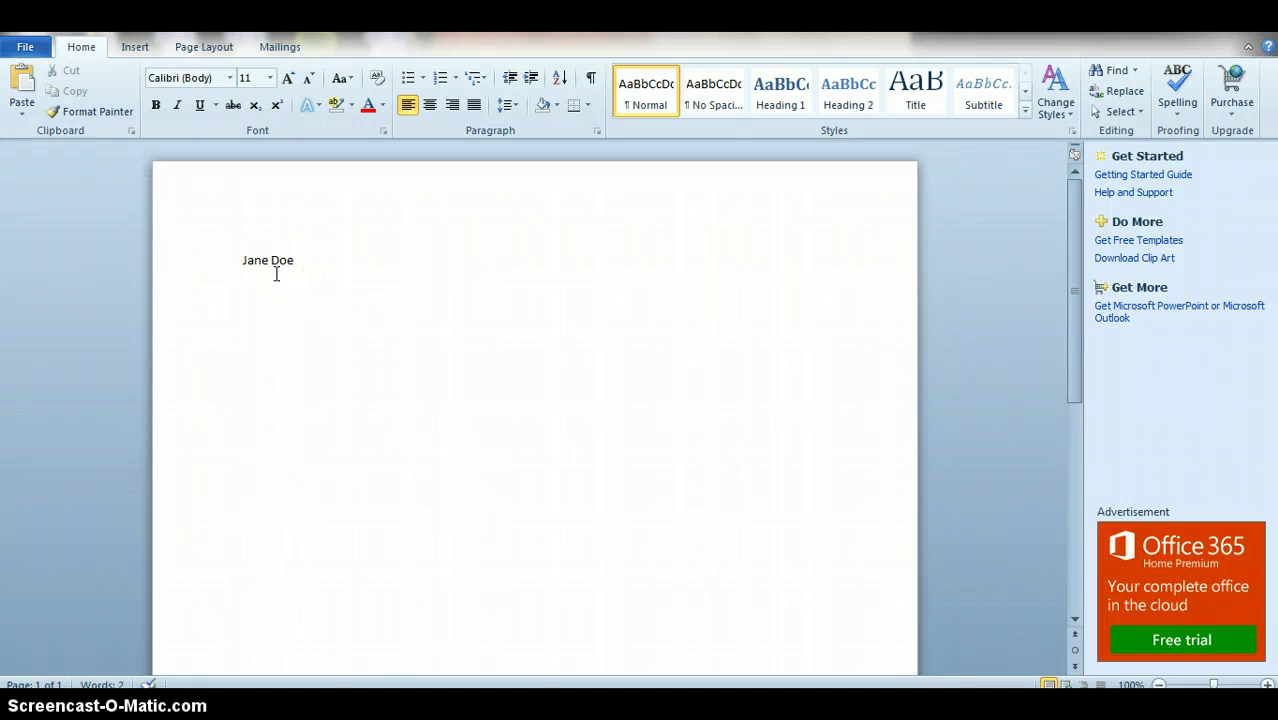
key(Return)
text(English 090)
key(Return)
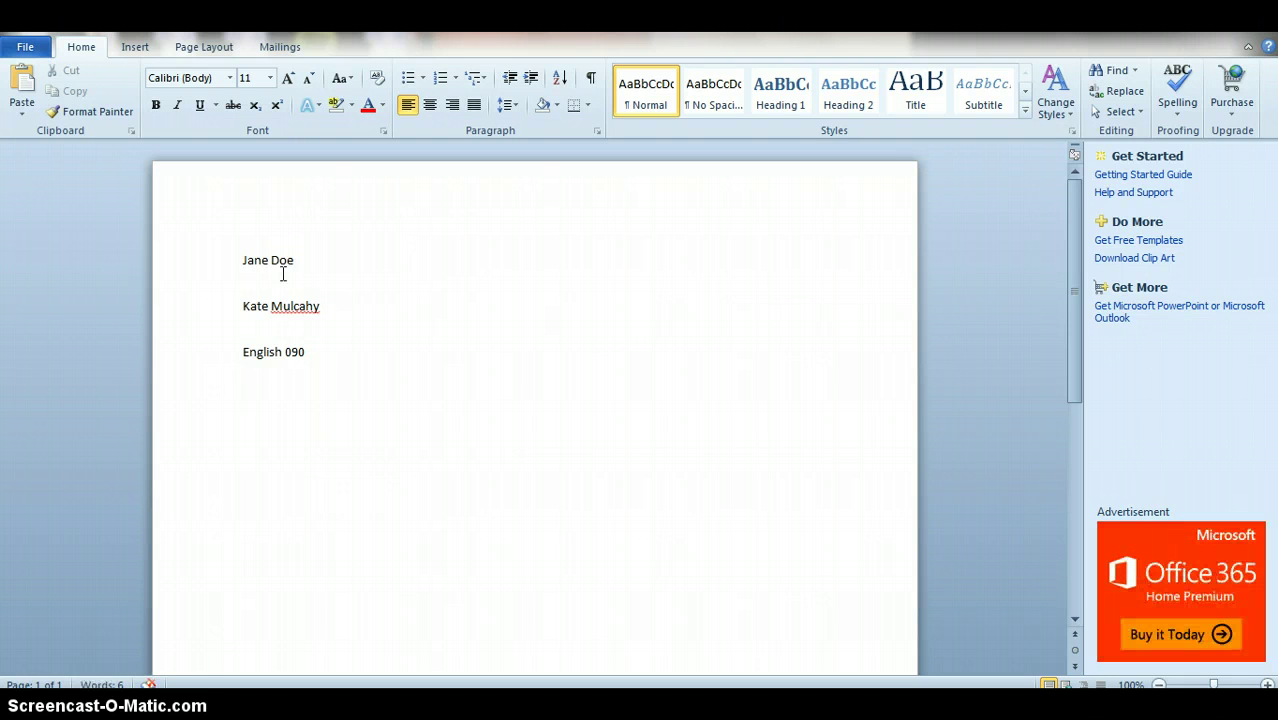
Step: Add the date line 29 October 2013, accepting AutoComplete for October, then start a new line
text(29/)
key(BackSpace)
text(Octo')
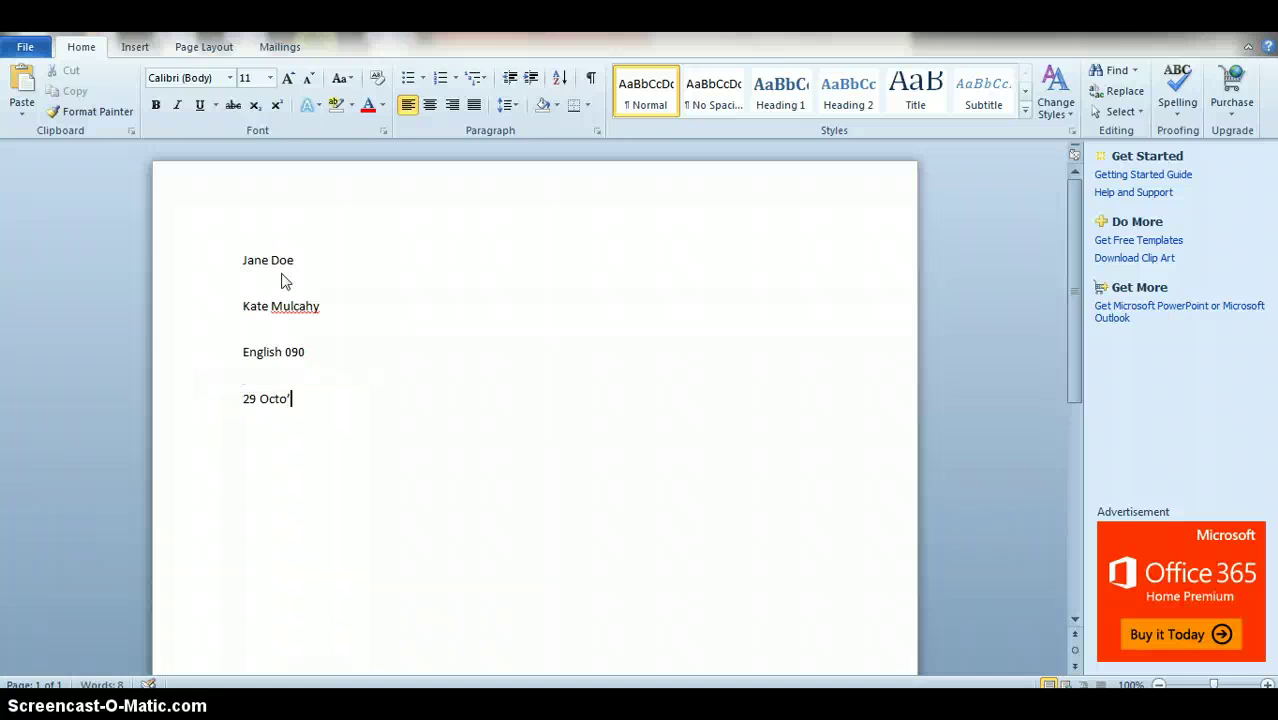
key(BackSpace)
text(b)
key(Return)
text(20)
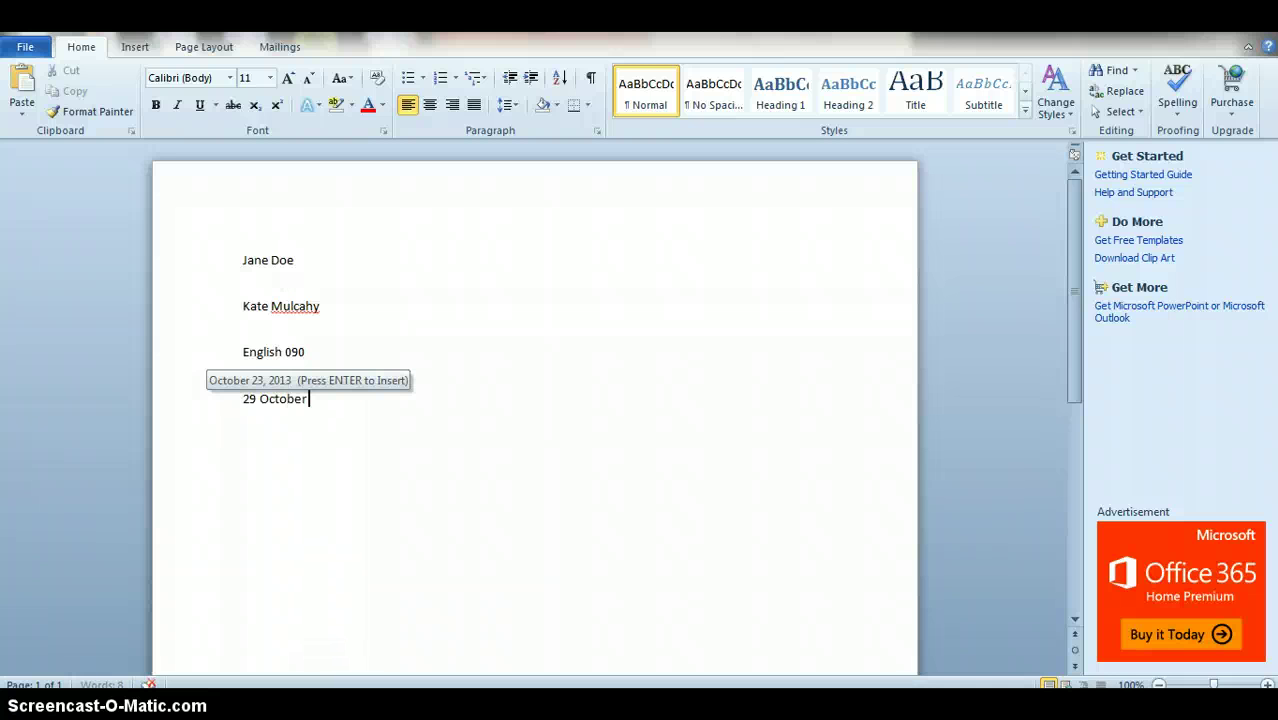
text(13)
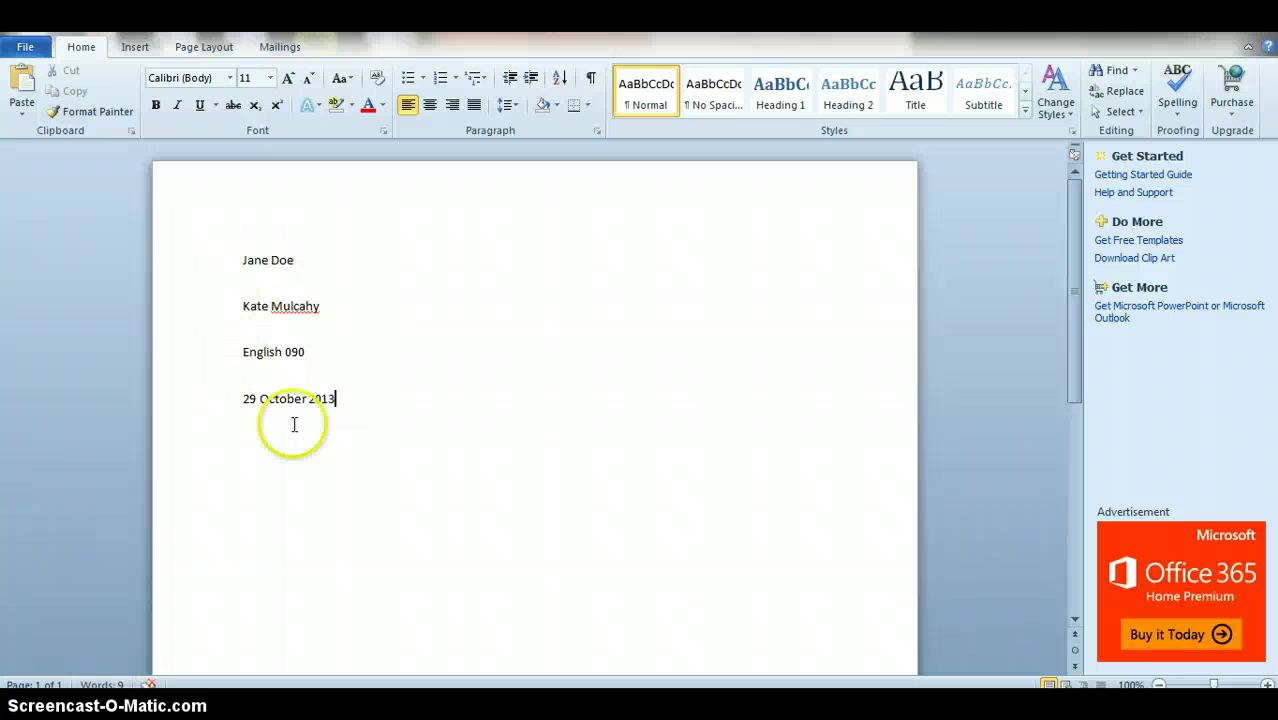
click(264, 399)
triple_click(264, 399)
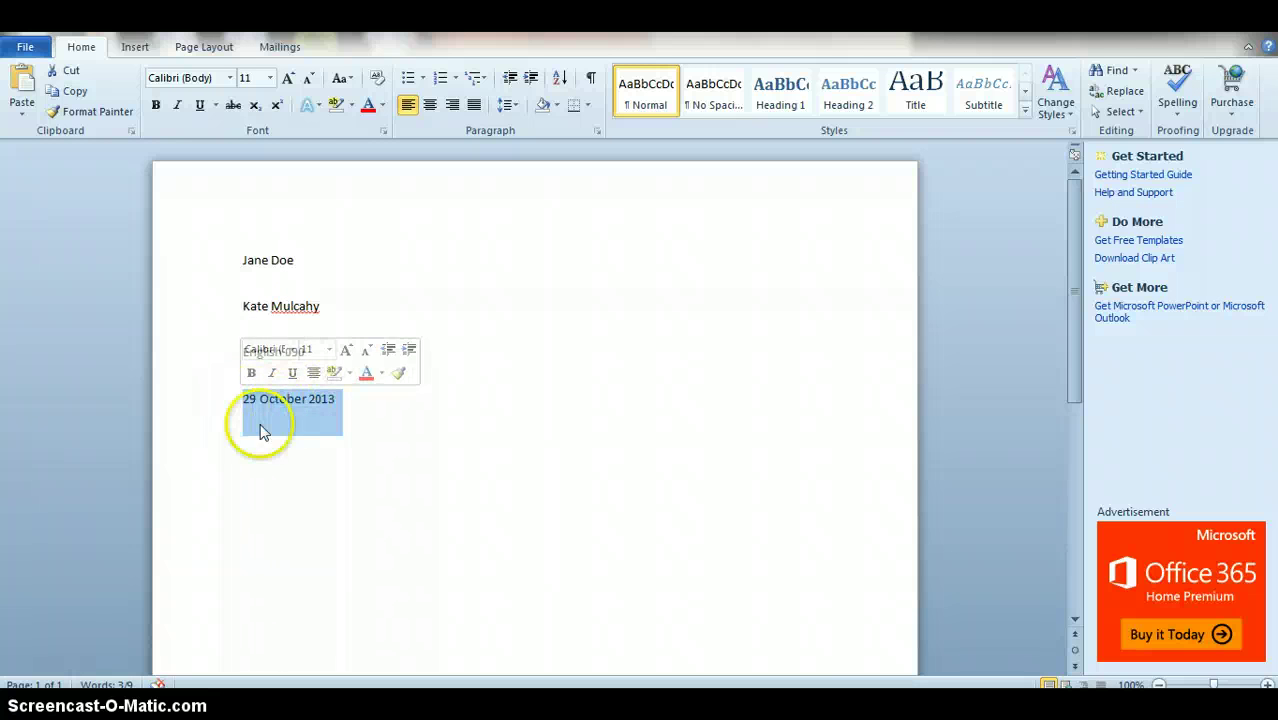
click(400, 409)
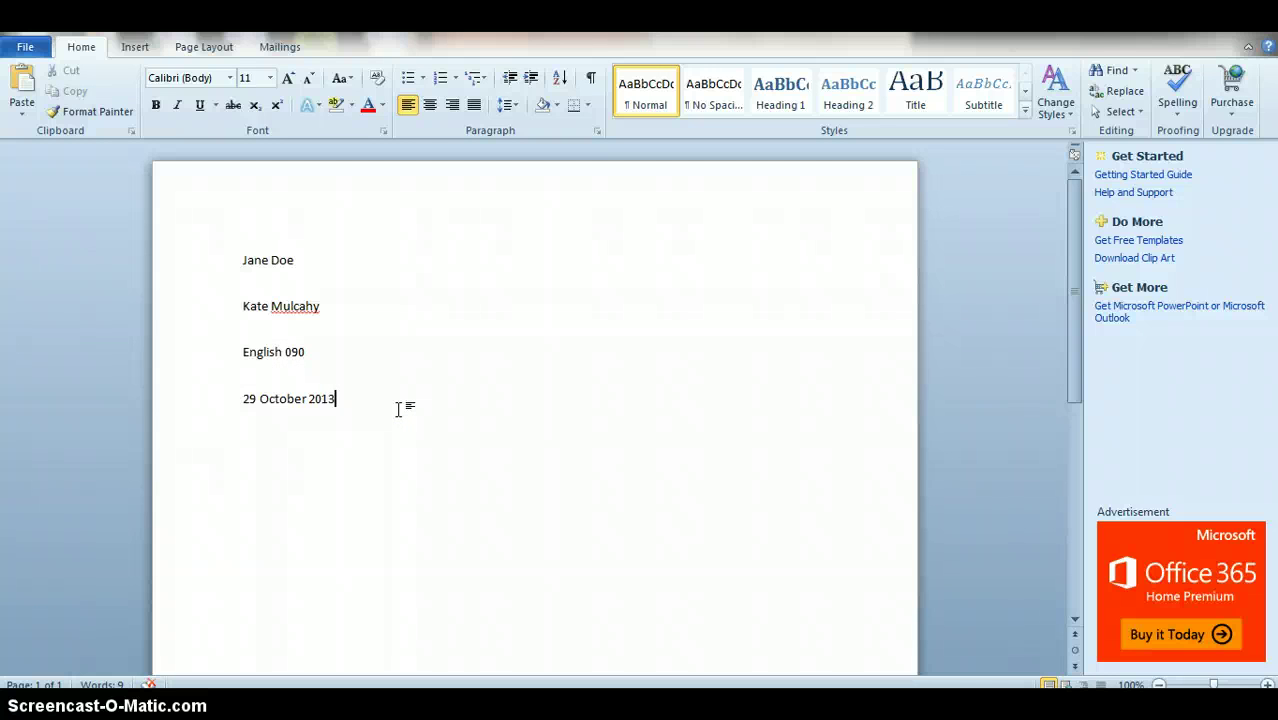
key(Return)
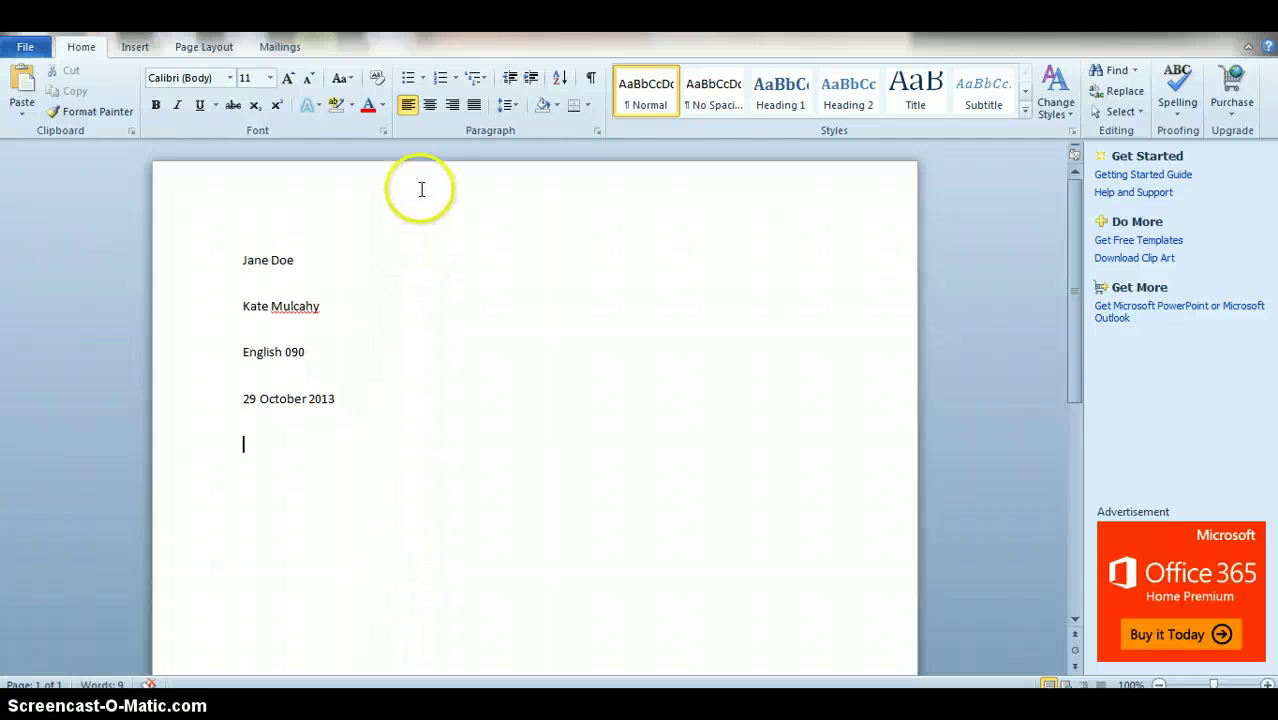
Step: Center the new line, type 'Journal Entry #5', then erase it
click(430, 106)
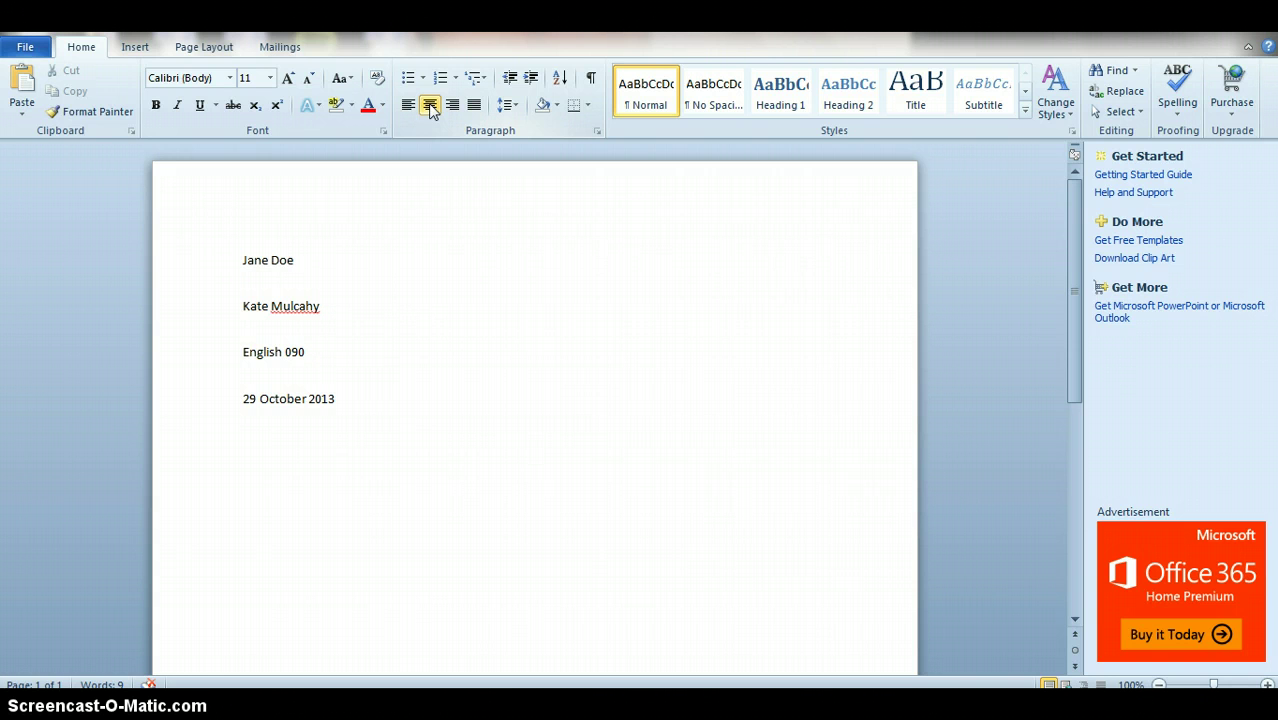
text(Journal Entry )
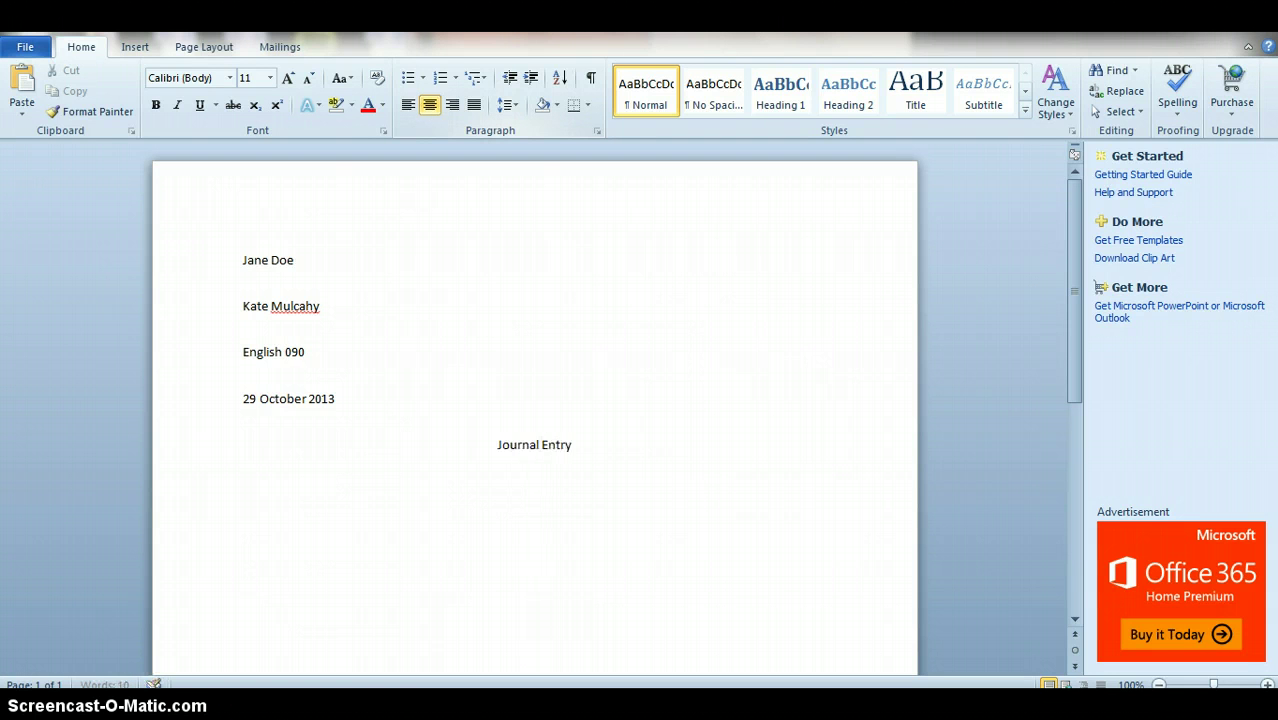
text(#5)
key(BackSpace)
key(BackSpace)
key(BackSpace)
key(BackSpace)
key(BackSpace)
key(BackSpace)
key(BackSpace)
key(BackSpace)
key(BackSpace)
key(BackSpace)
key(BackSpace)
key(BackSpace)
key(BackSpace)
key(BackSpace)
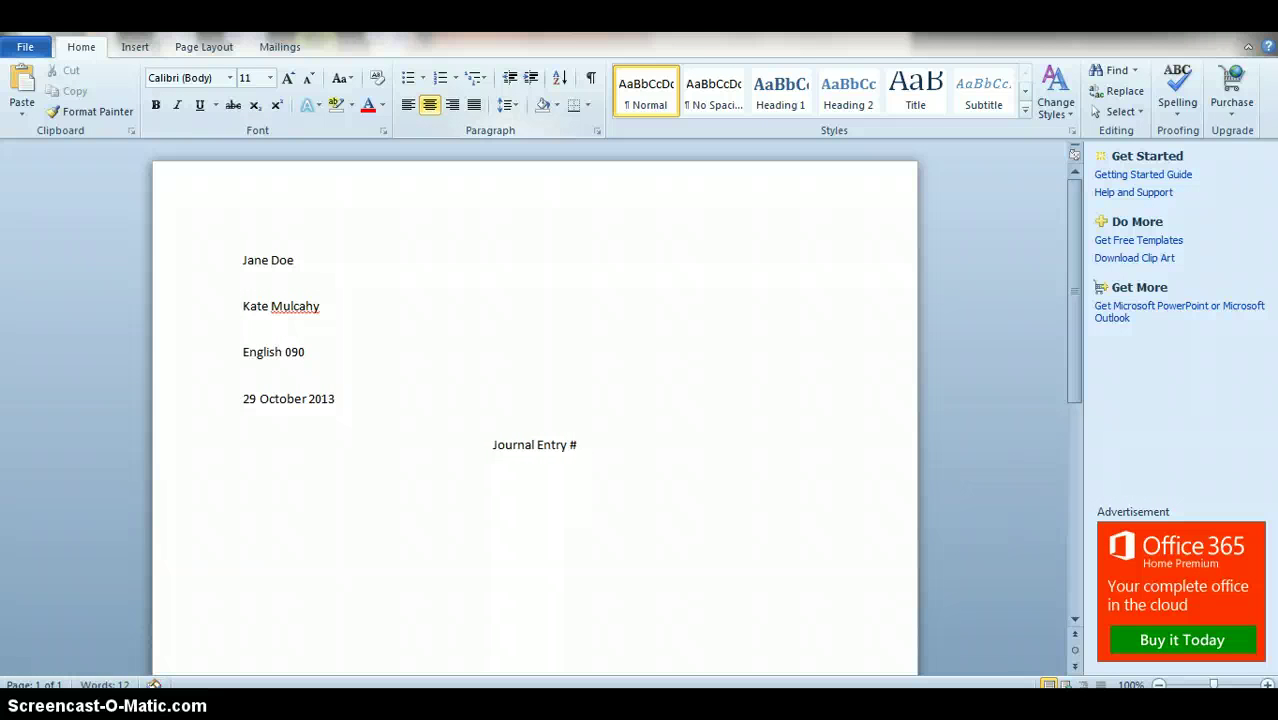
key(BackSpace)
key(BackSpace)
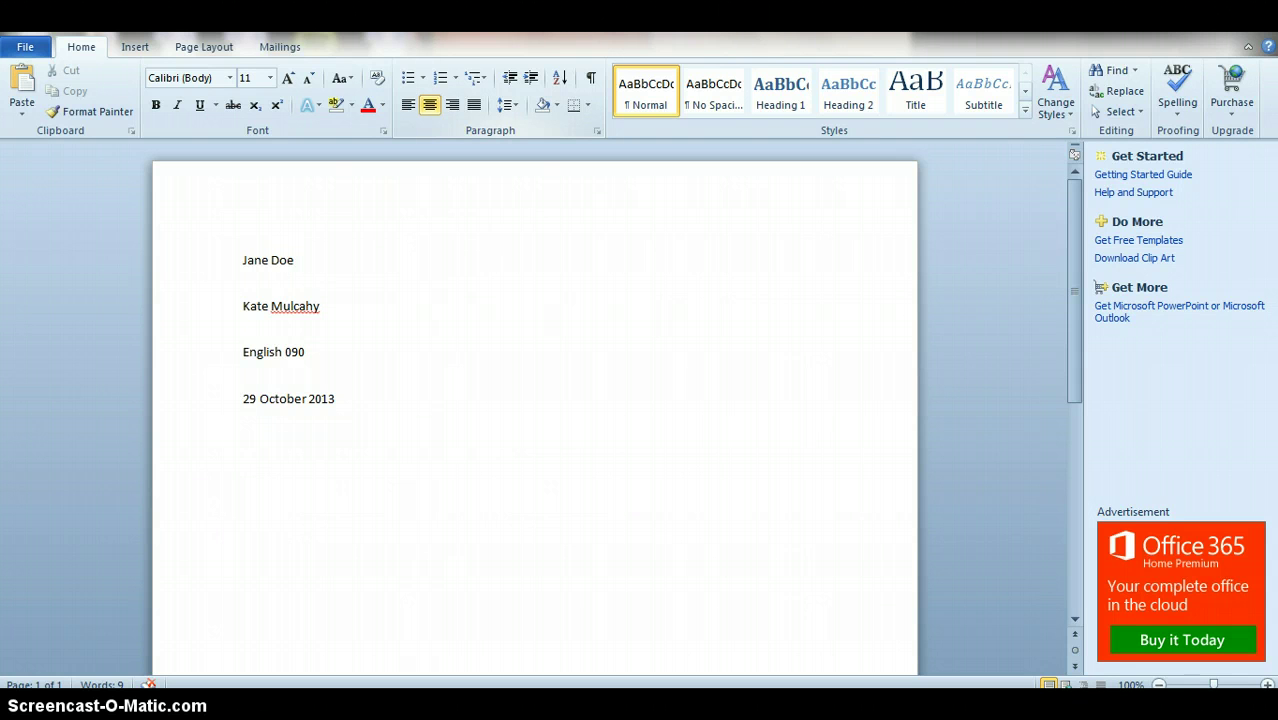
Step: Type the centred title 'Football: America's Struggling Past', fixing the capitalisation of Struggling
text(Football: America')
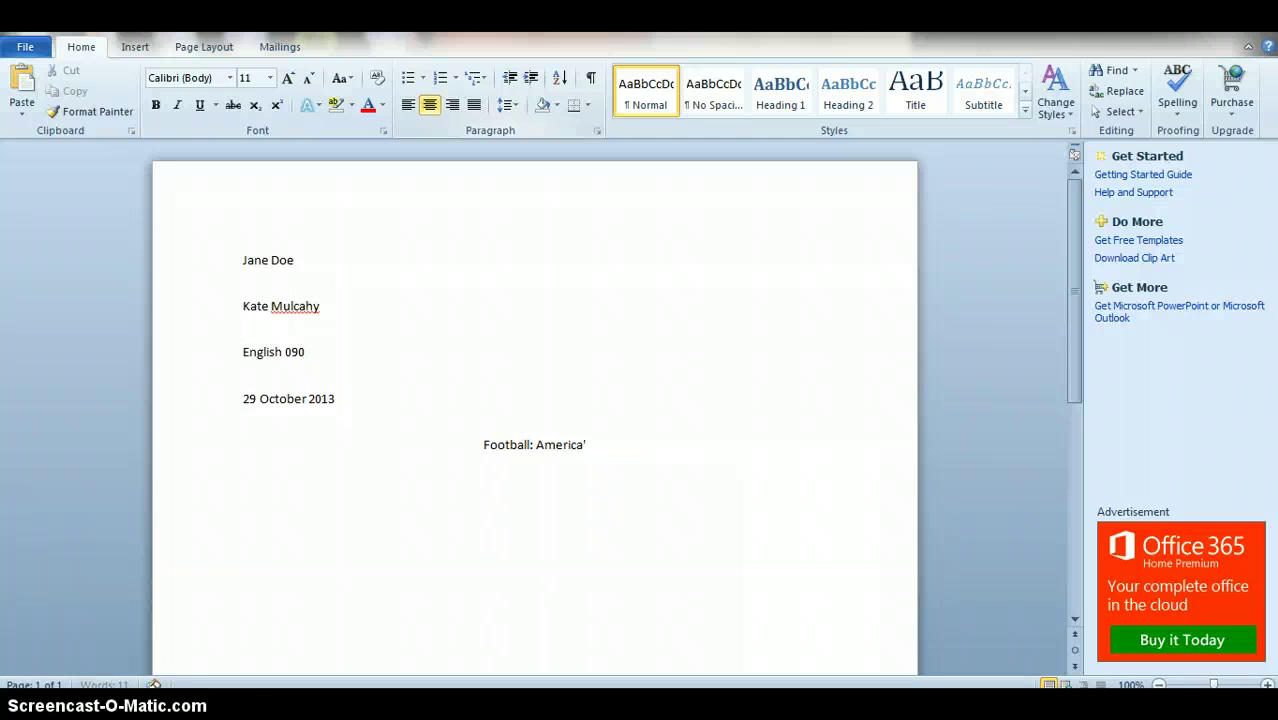
text(s Stru)
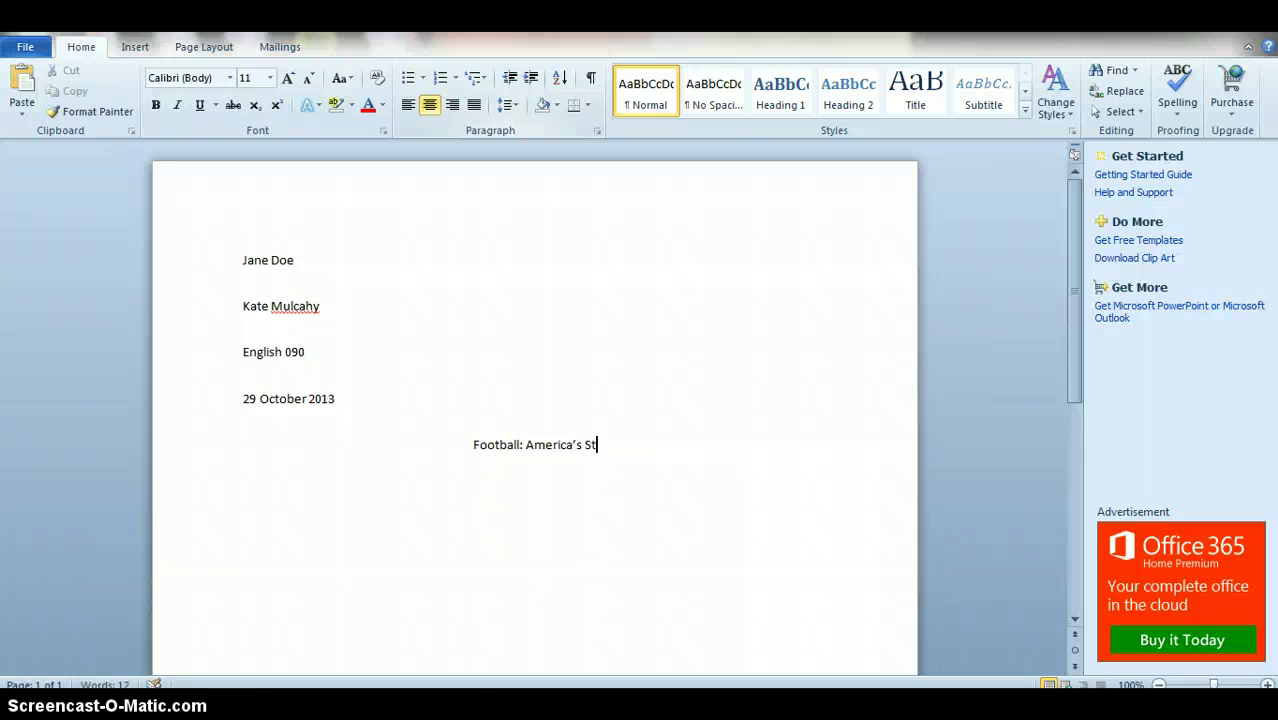
key(BackSpace)
key(BackSpace)
key(BackSpace)
key(BackSpace)
text(st)
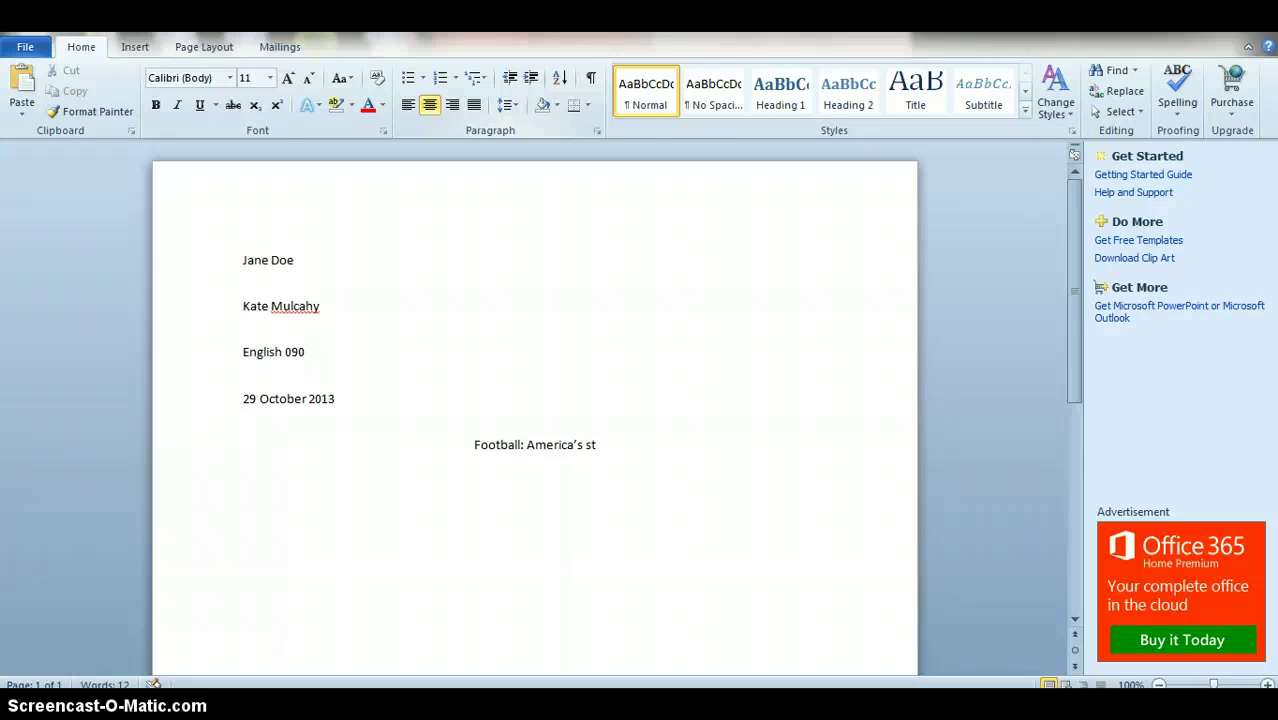
text(ruggling)
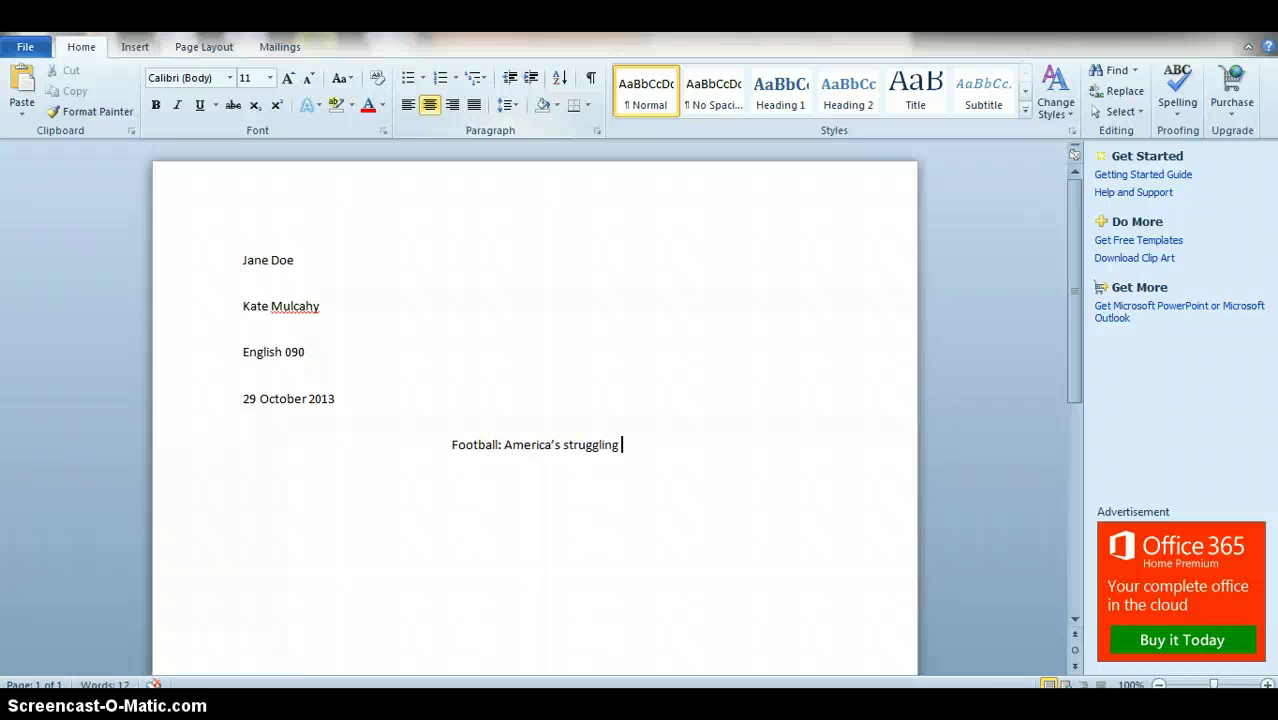
key(BackSpace)
key(BackSpace)
key(BackSpace)
key(BackSpace)
key(BackSpace)
key(BackSpace)
key(BackSpace)
key(BackSpace)
key(BackSpace)
key(BackSpace)
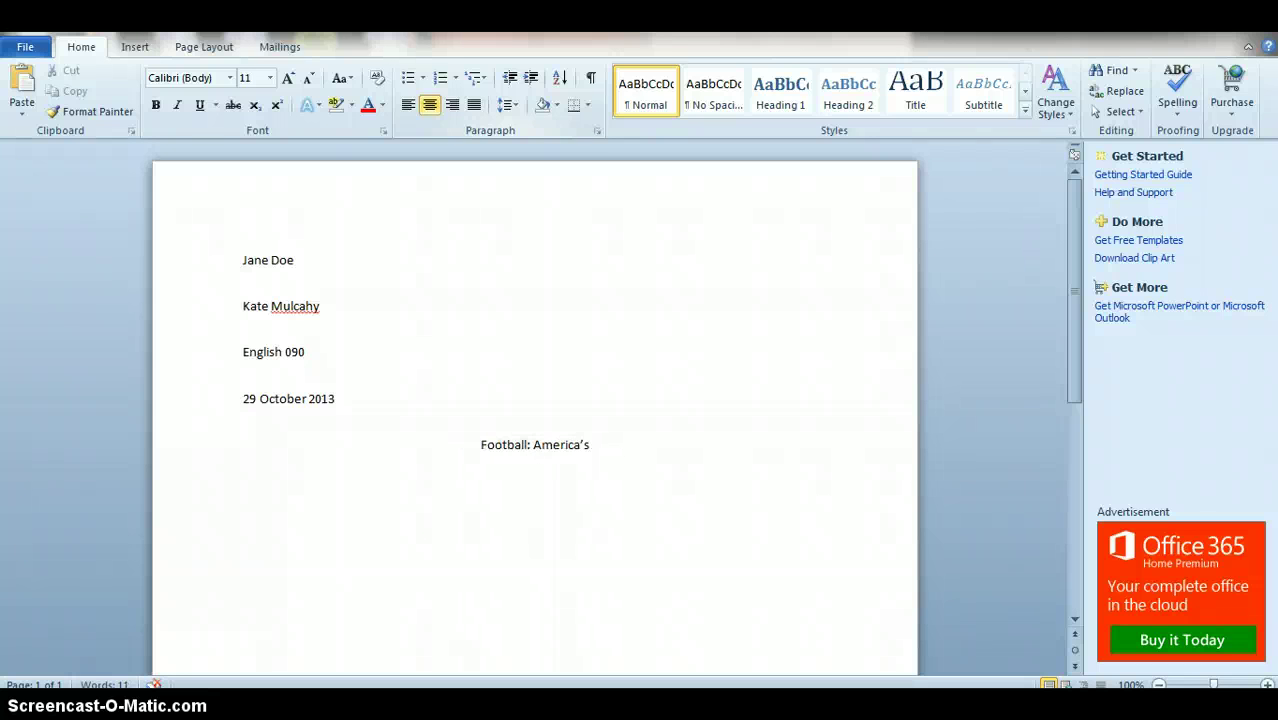
text(Struggling)
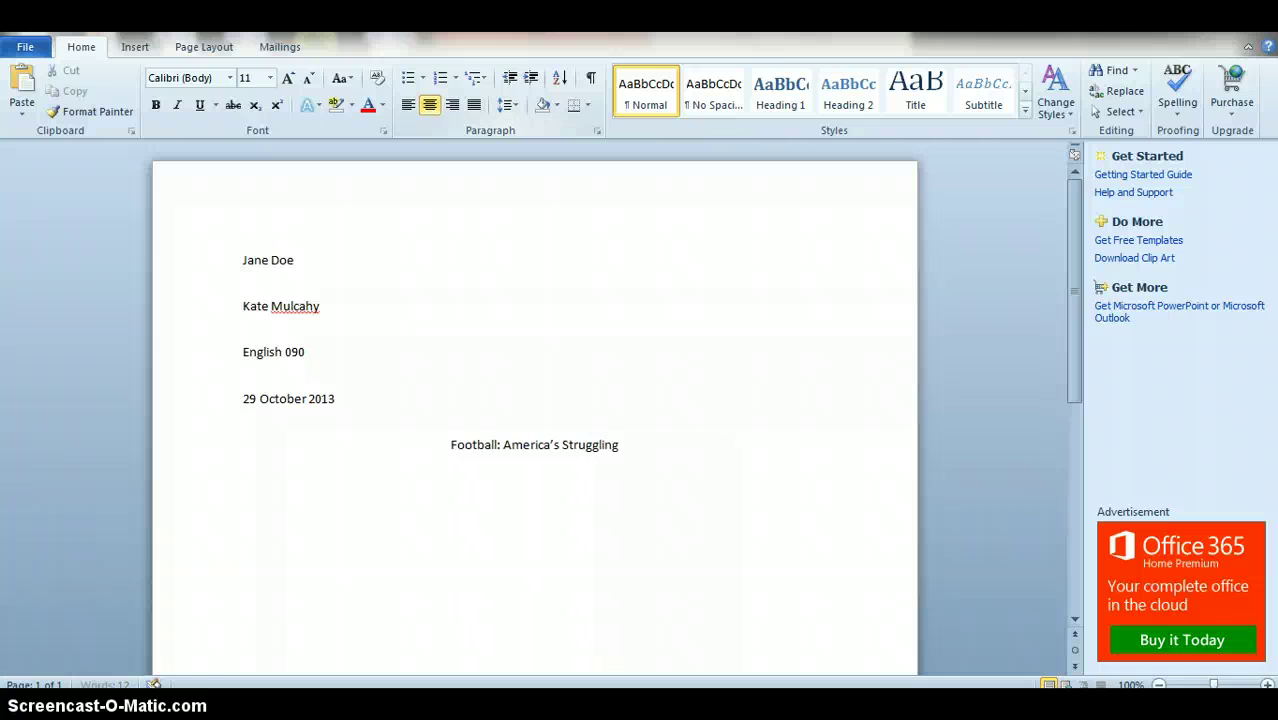
text( Past)
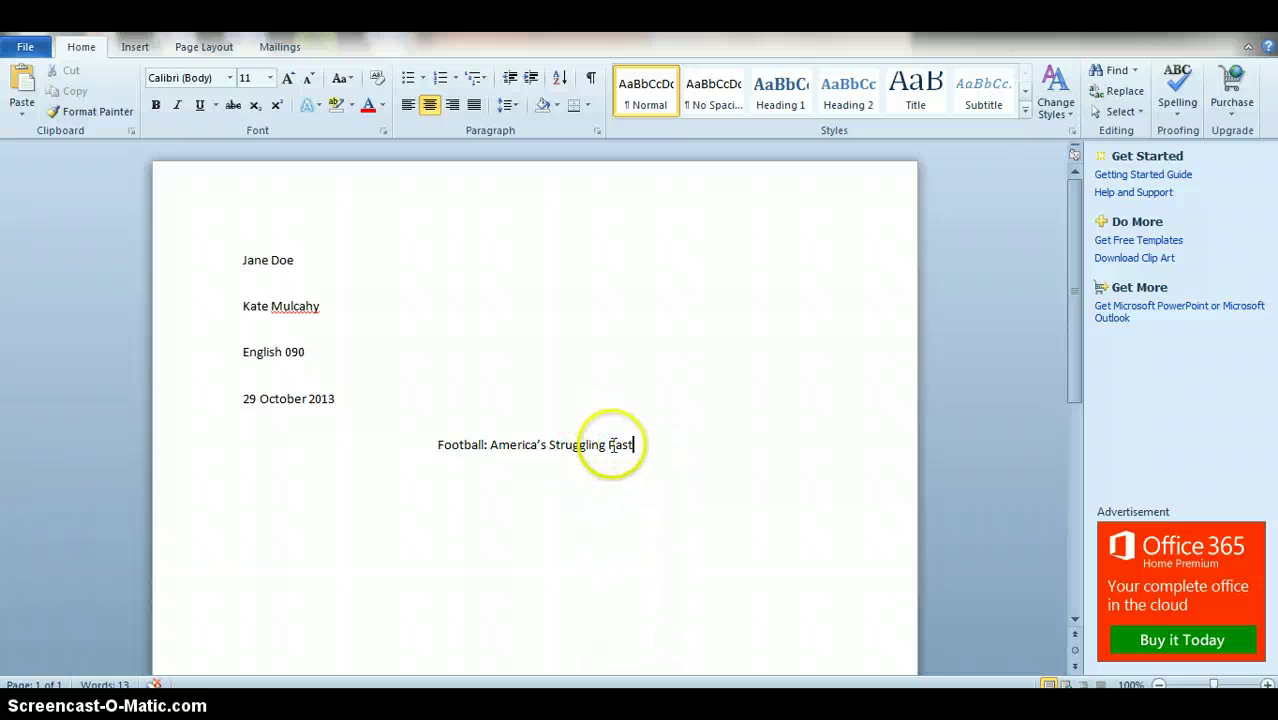
Step: Overwrite the Football title with 'Journal #5' and left-align the new line below it
drag(645, 447, 419, 437)
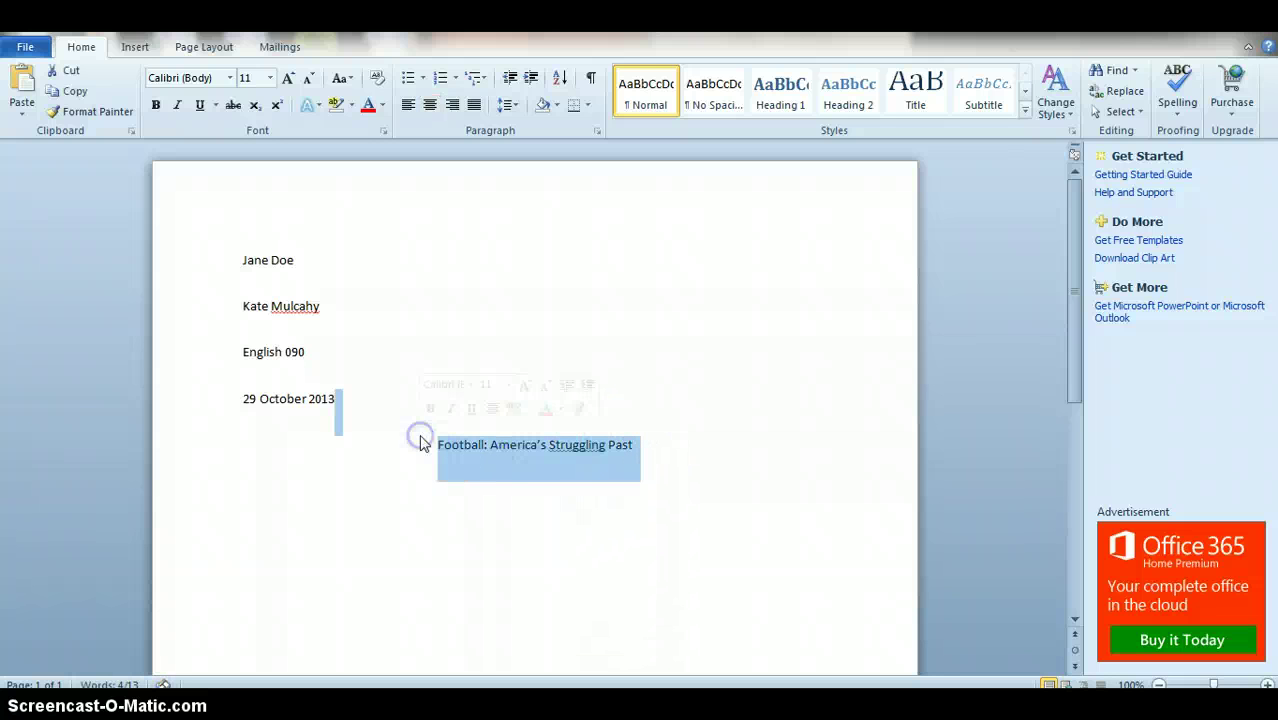
click(518, 480)
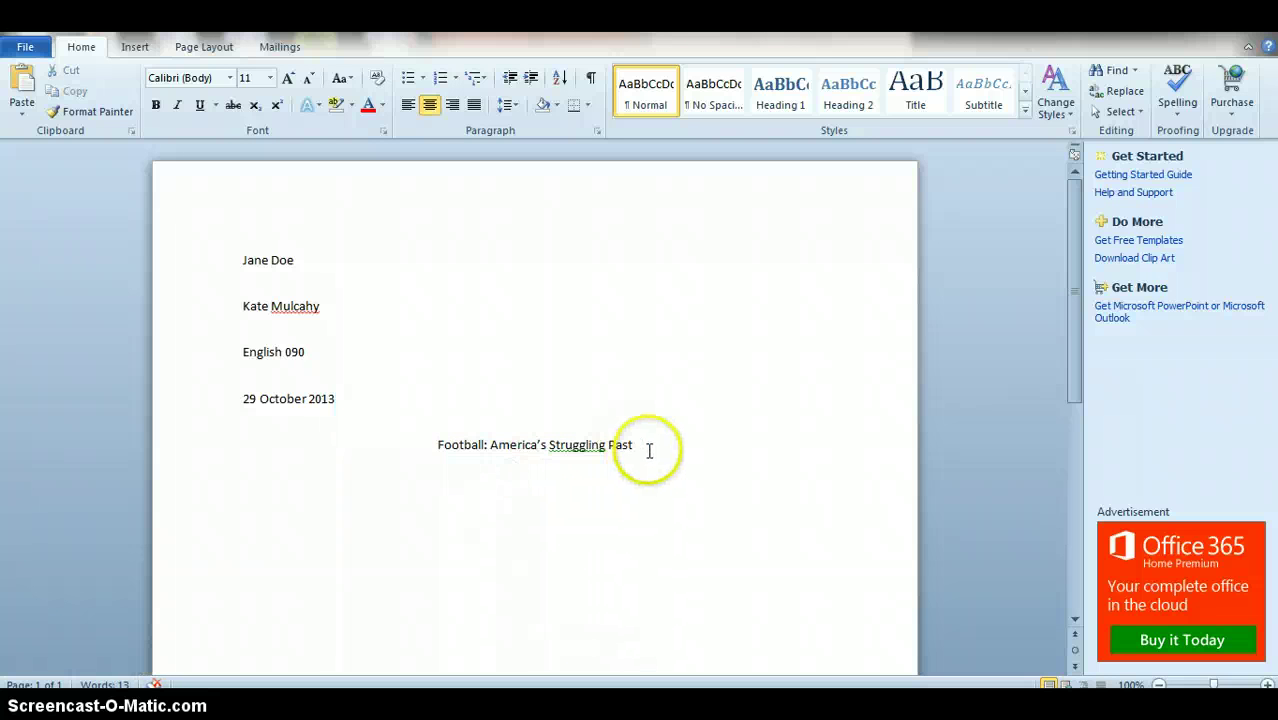
drag(646, 448, 445, 446)
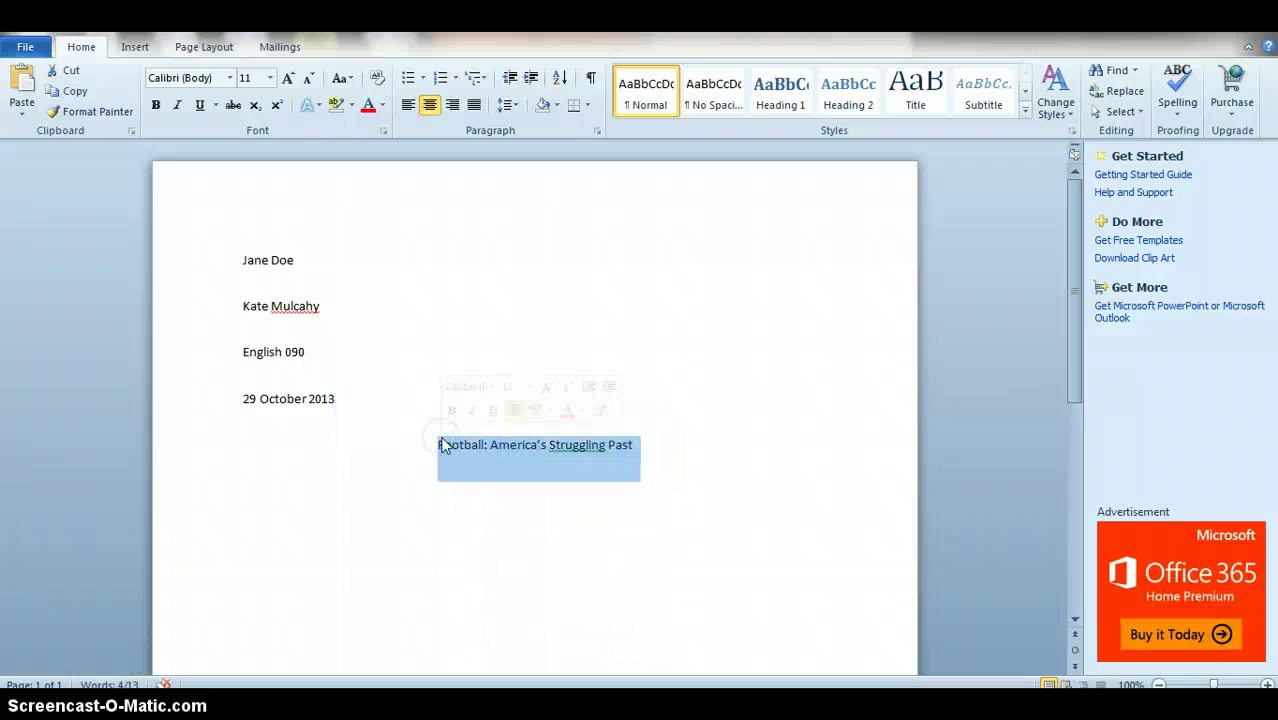
click(444, 446)
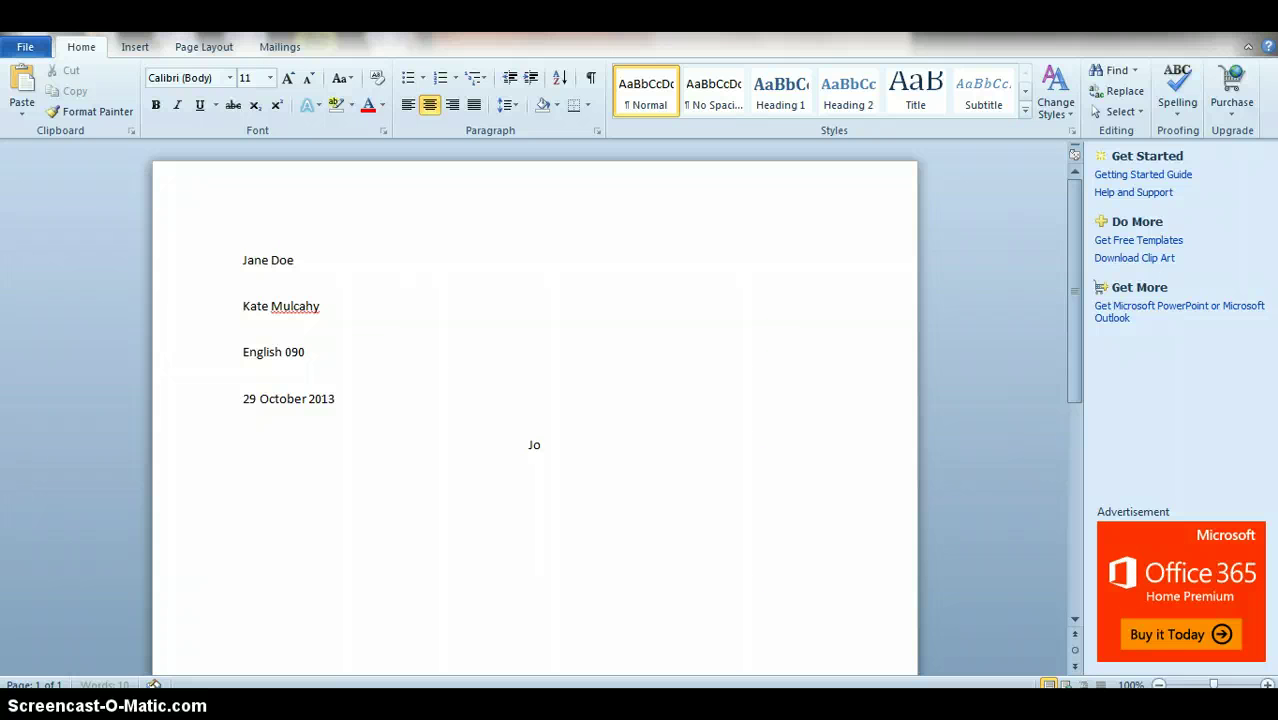
text(urnal #5)
key(Return)
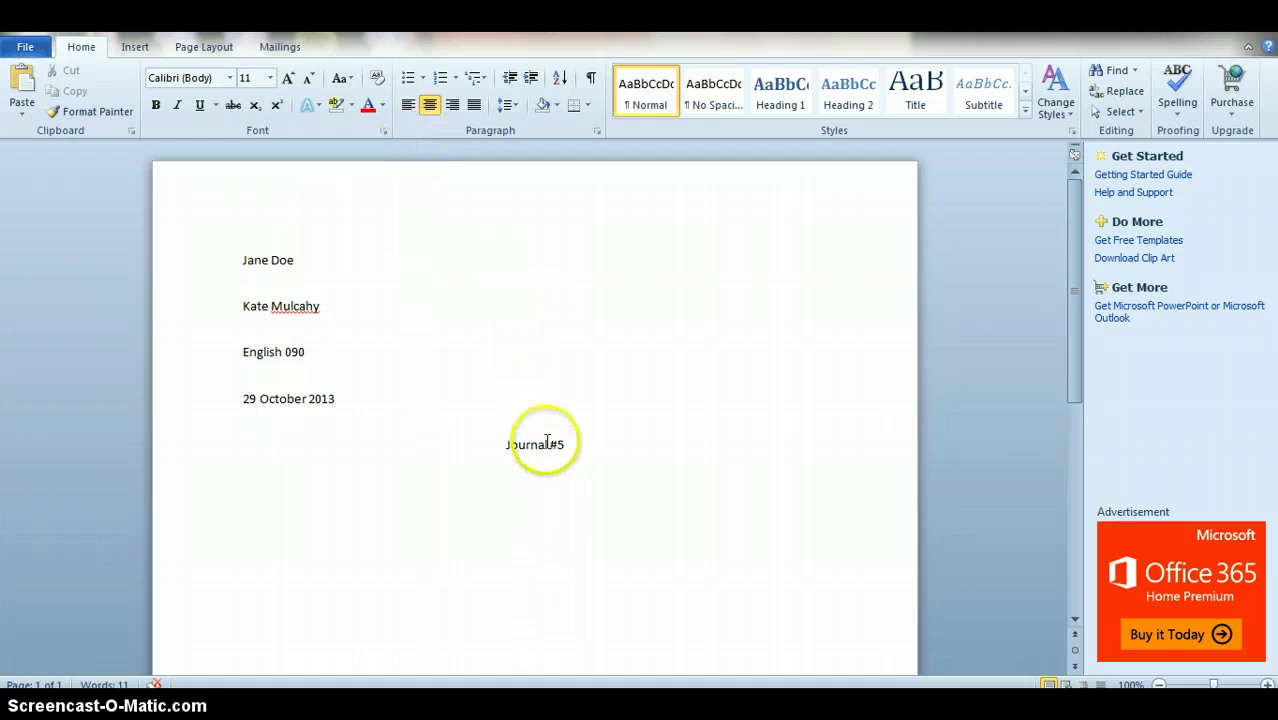
click(408, 105)
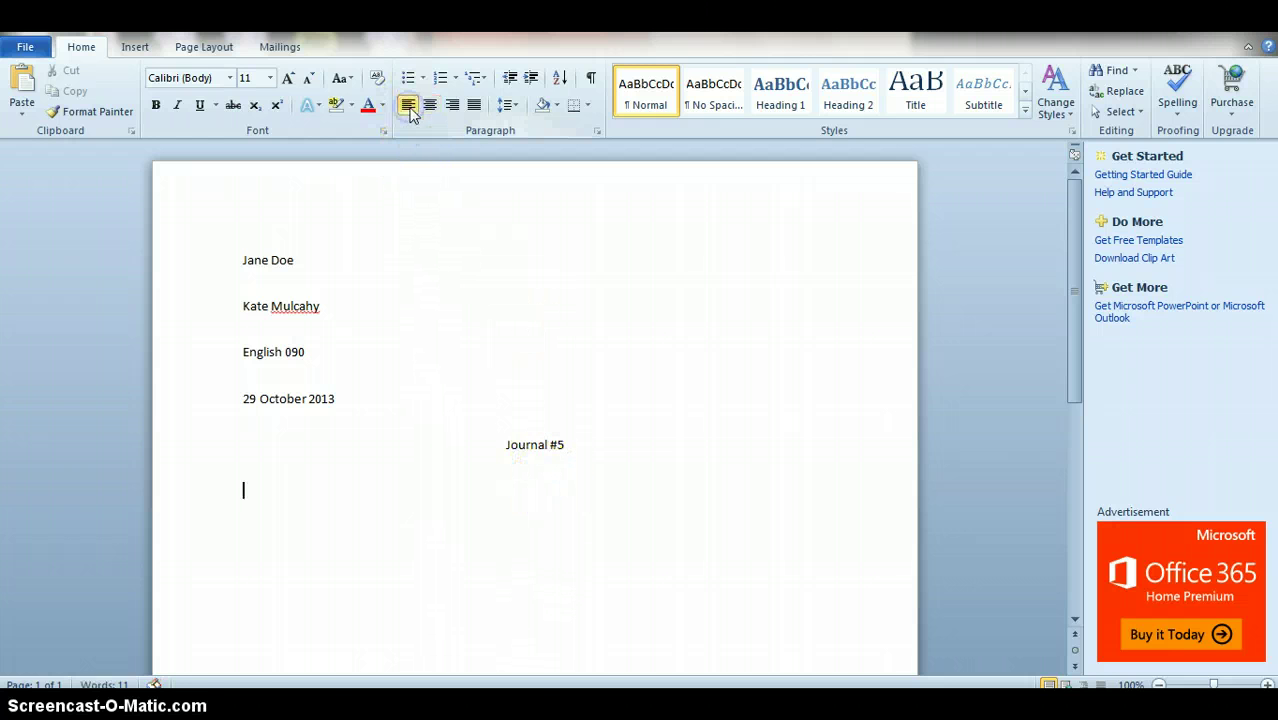
click(409, 106)
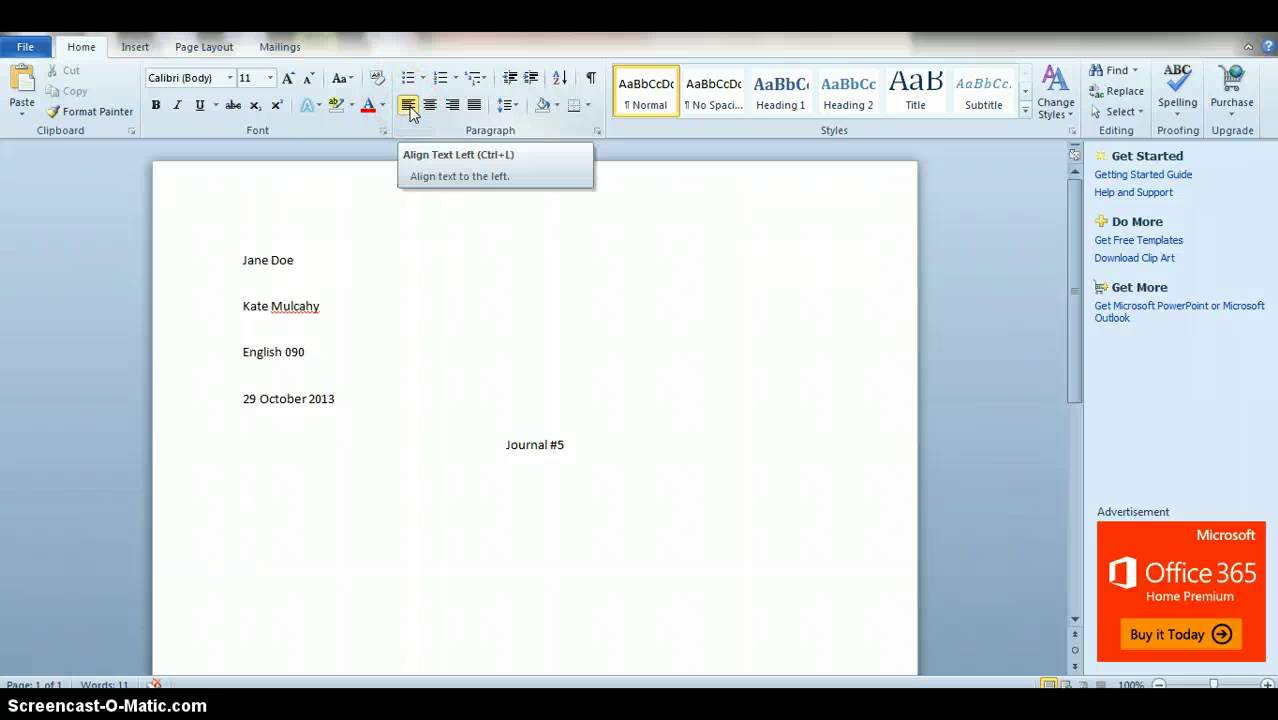
Step: Indent the first body line with Tab and type the filler text 'sdfgklsjdfg;klsjdfg…'
key(Tab)
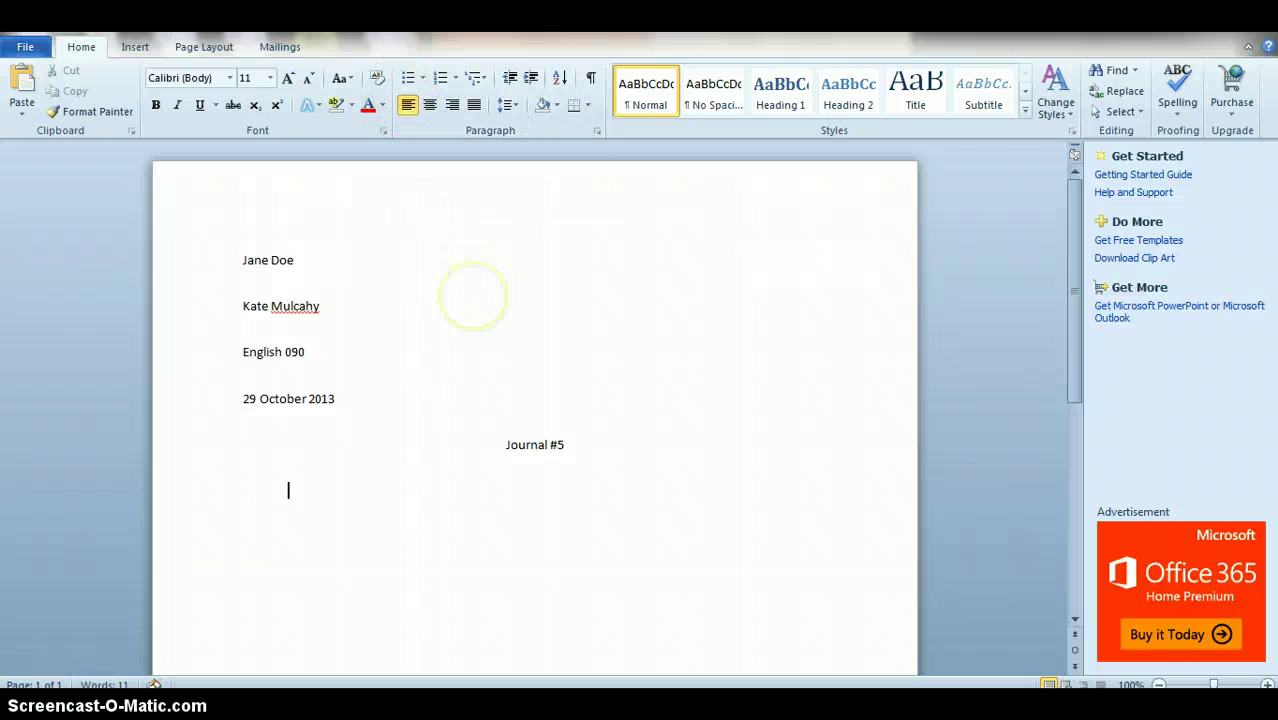
text(sdfgklsjdfg;klsjdfg!;ksdjfg!;ksjdf)
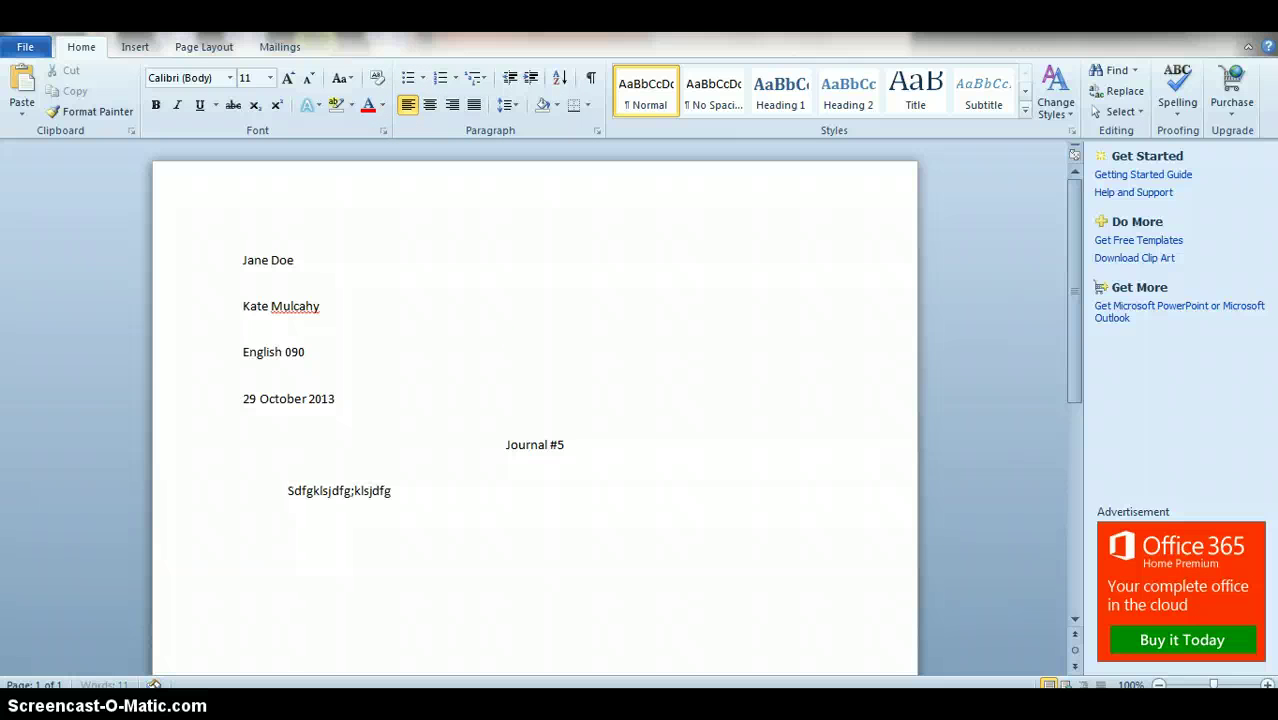
text(g;klsjdf;gksjdfg;klsjdf)
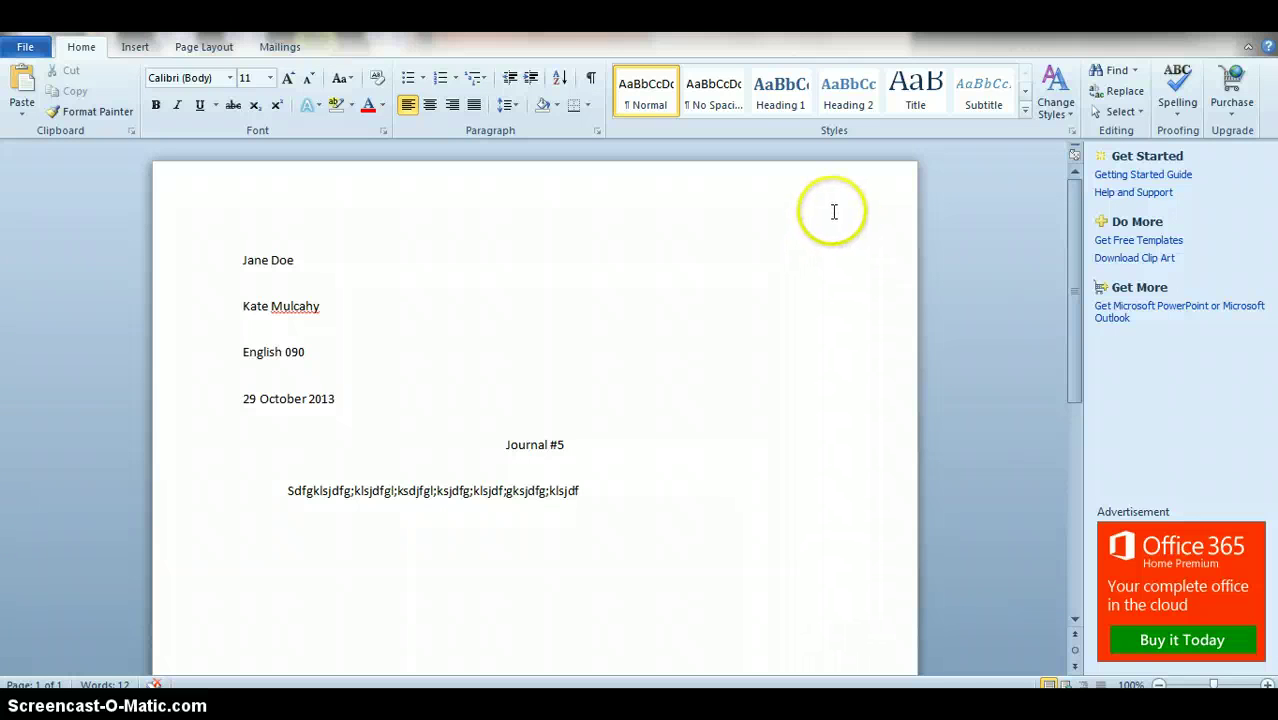
Step: Insert a Plain Number 3 page number at the top right, preceded by the student's surname
click(137, 48)
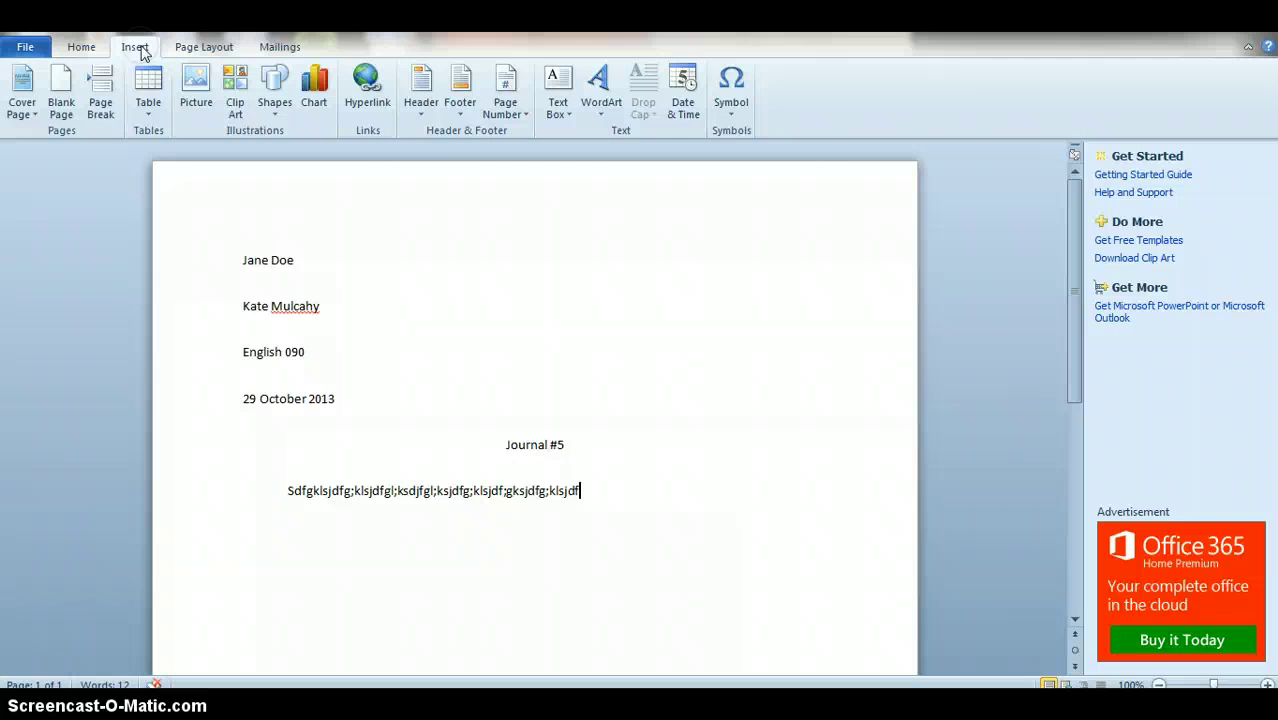
click(514, 122)
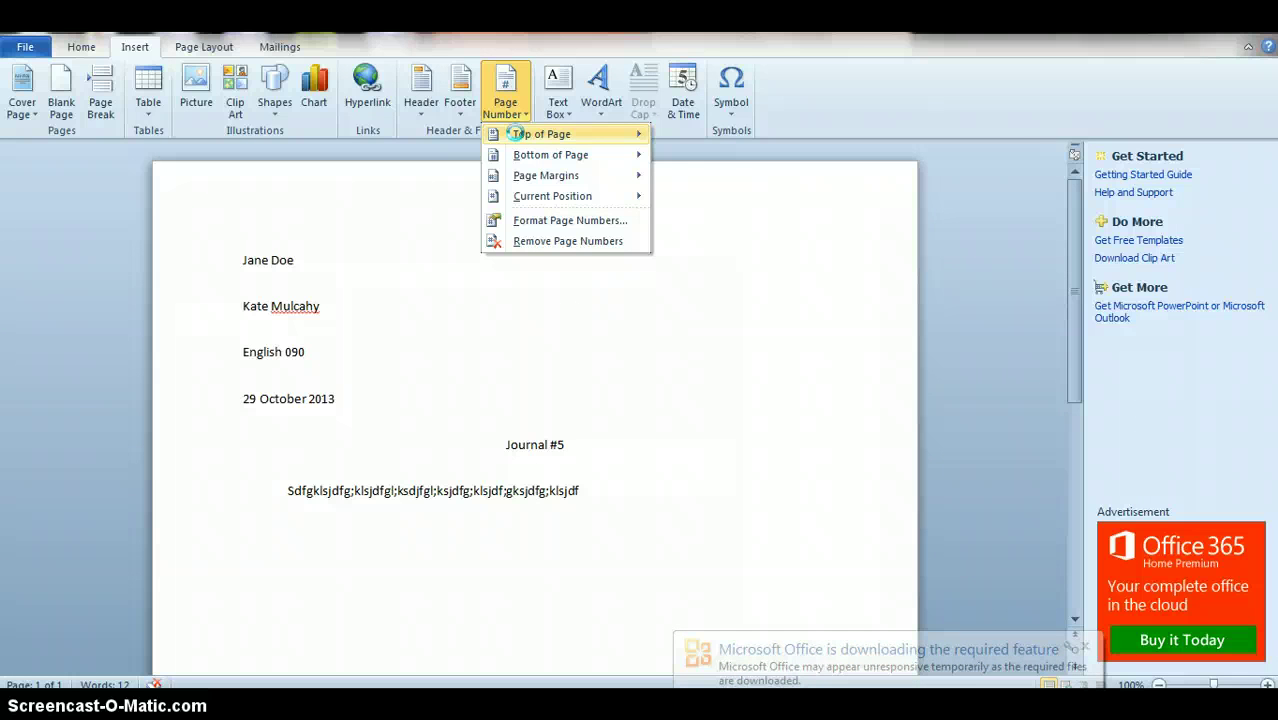
mouse_move(519, 141)
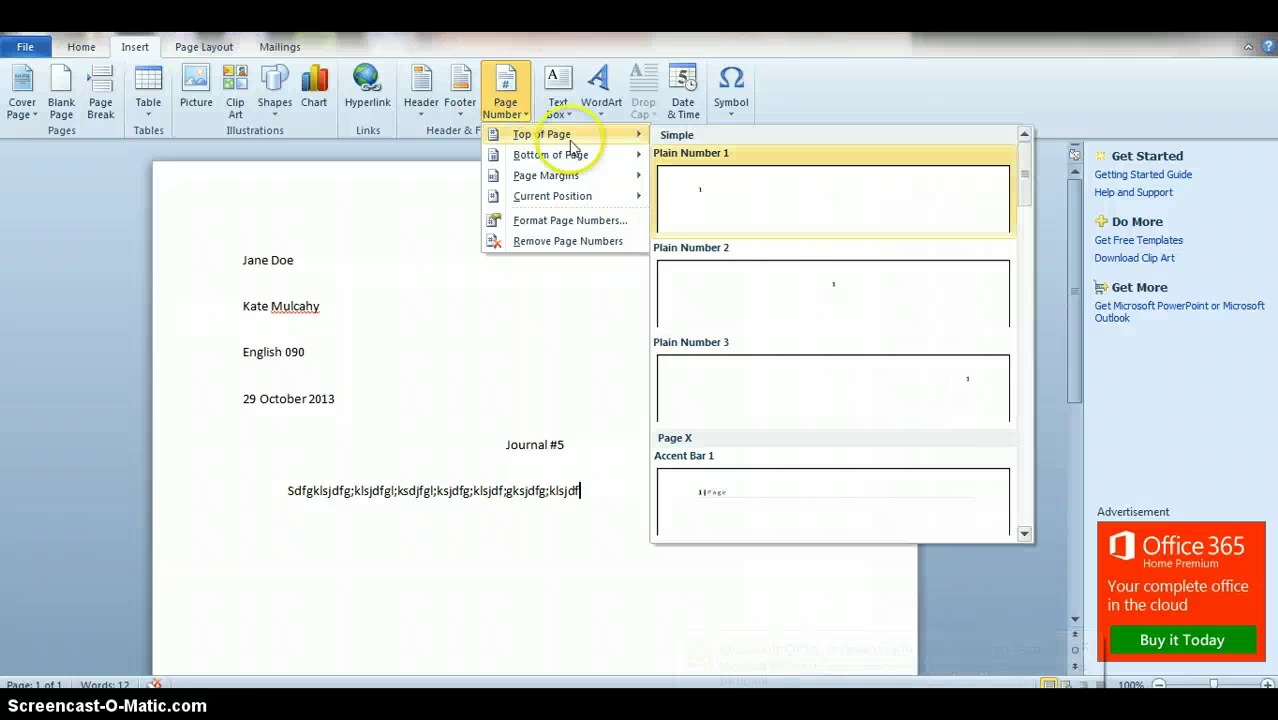
click(912, 400)
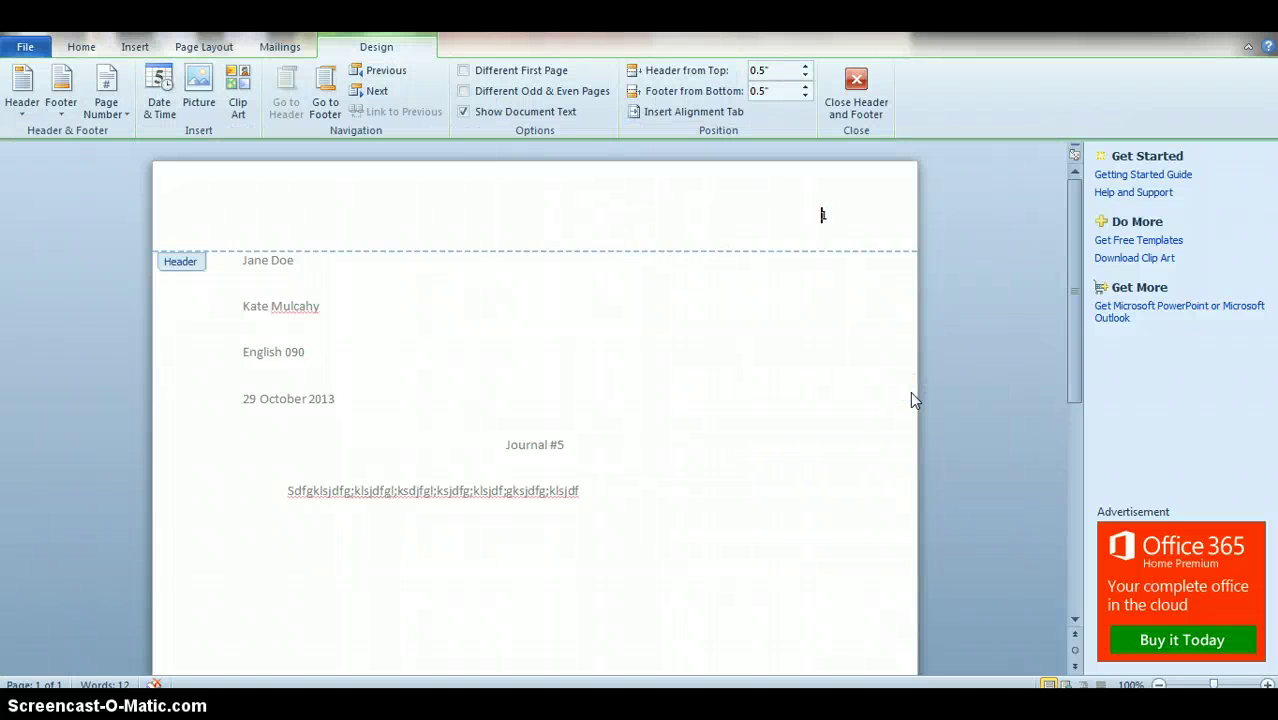
text(Doe)
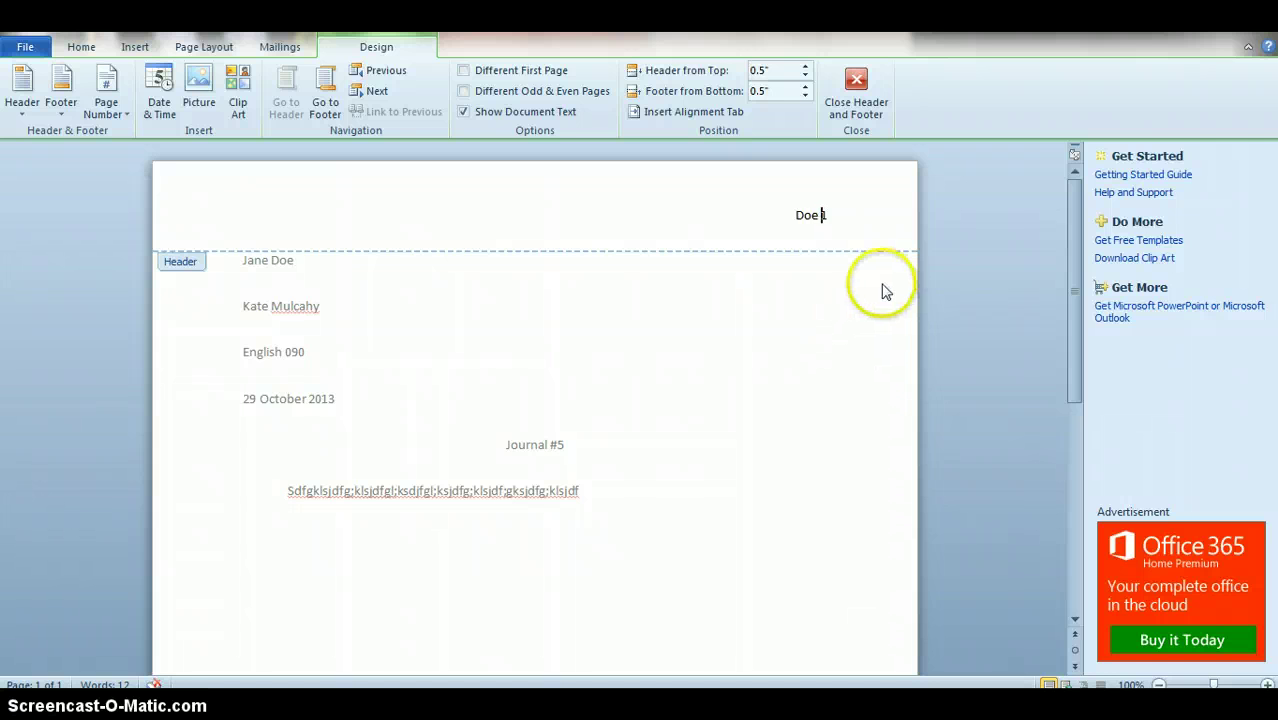
Step: Leave the header and copy the filler text from the body line
double_click(690, 387)
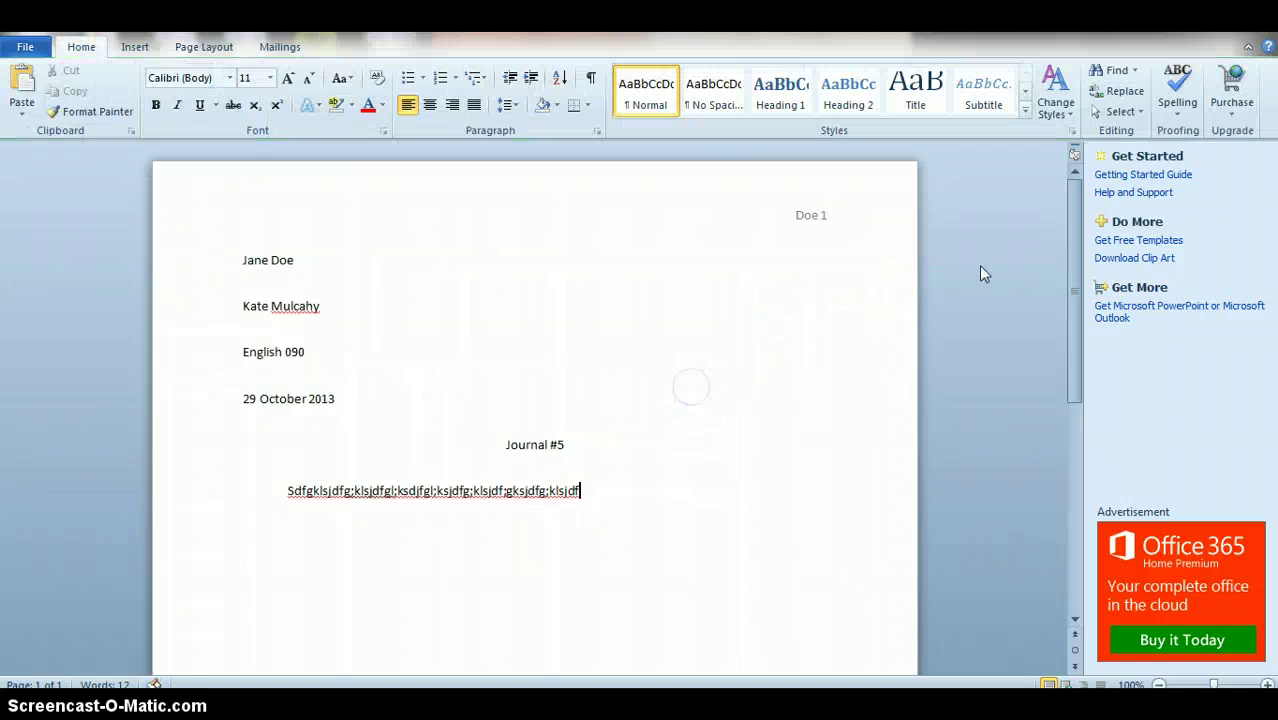
drag(1077, 272, 1064, 360)
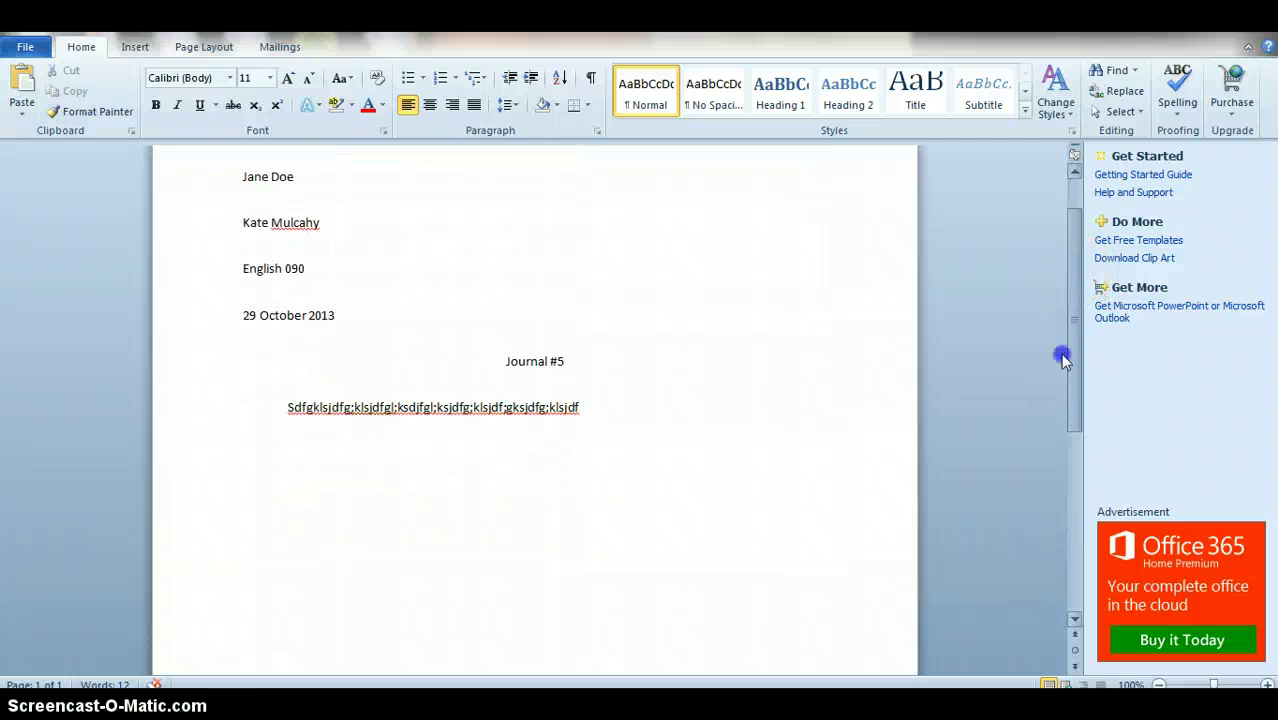
scroll(1058, 300, up, 1)
scroll(1046, 345, down, 3)
click(707, 294)
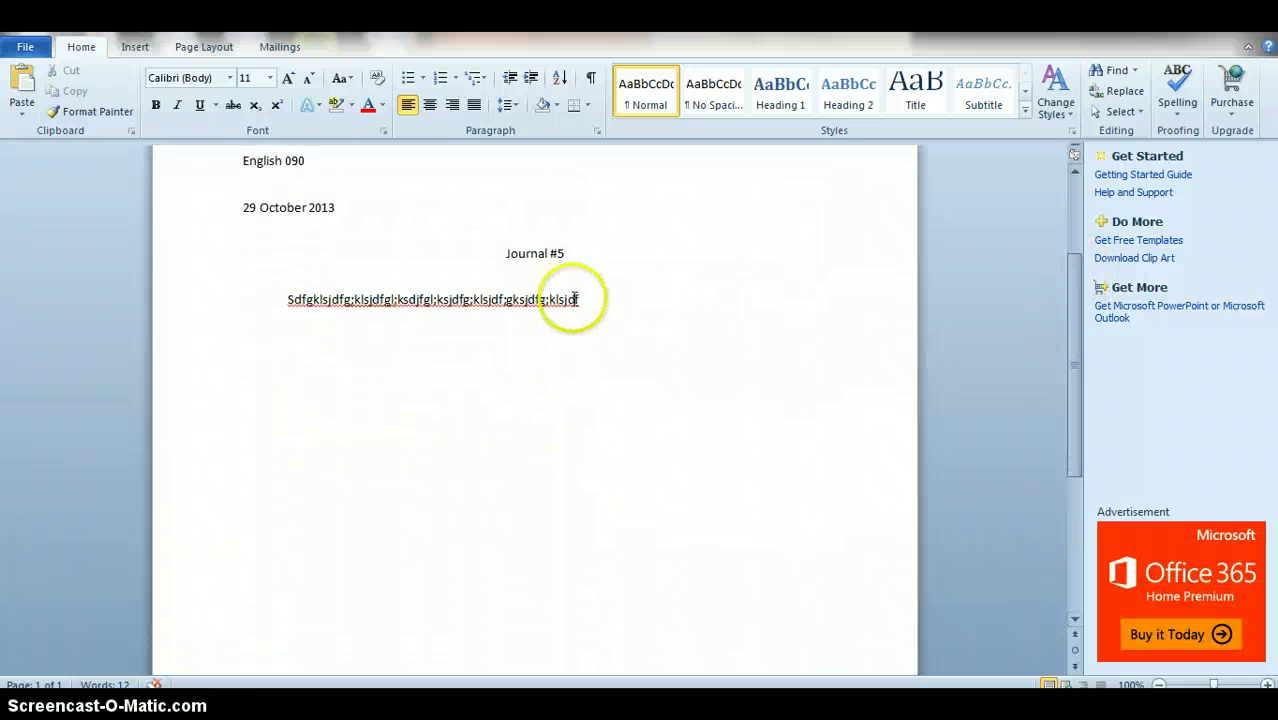
drag(580, 300, 365, 294)
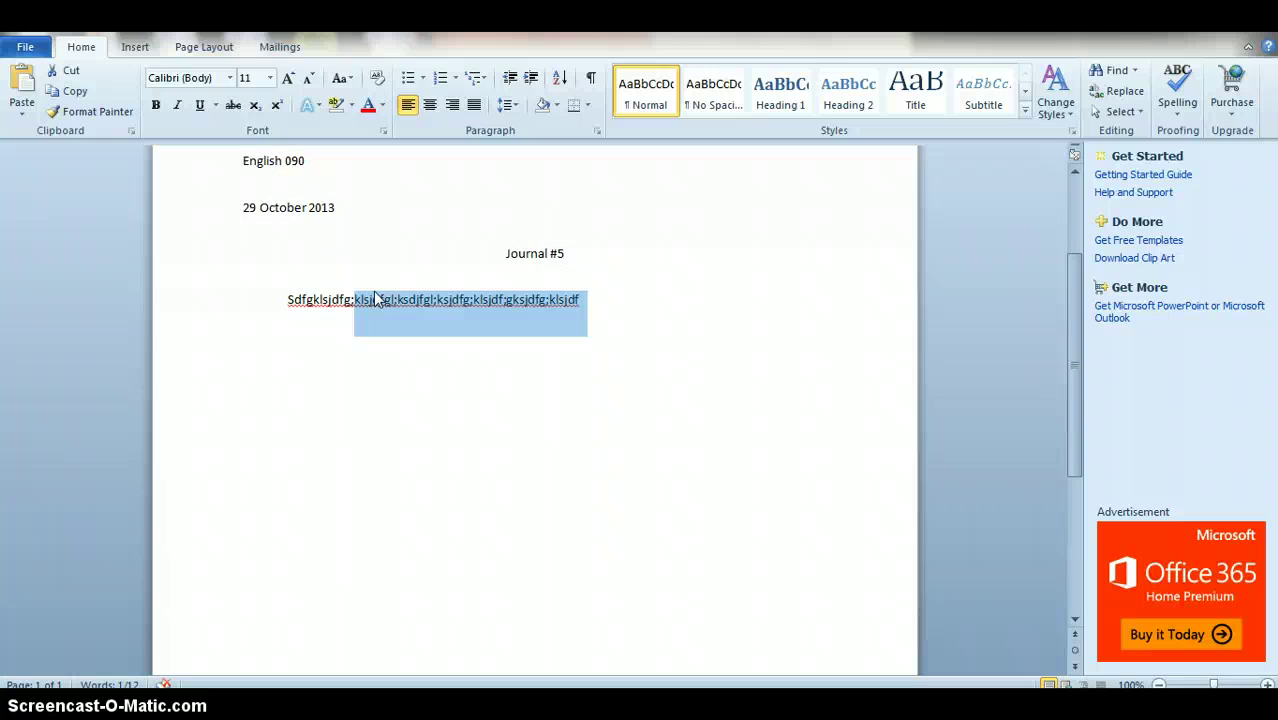
key(ctrl+c)
Step: Paste the filler text repeatedly so the body spills onto page 2, then return to the top
click(622, 305)
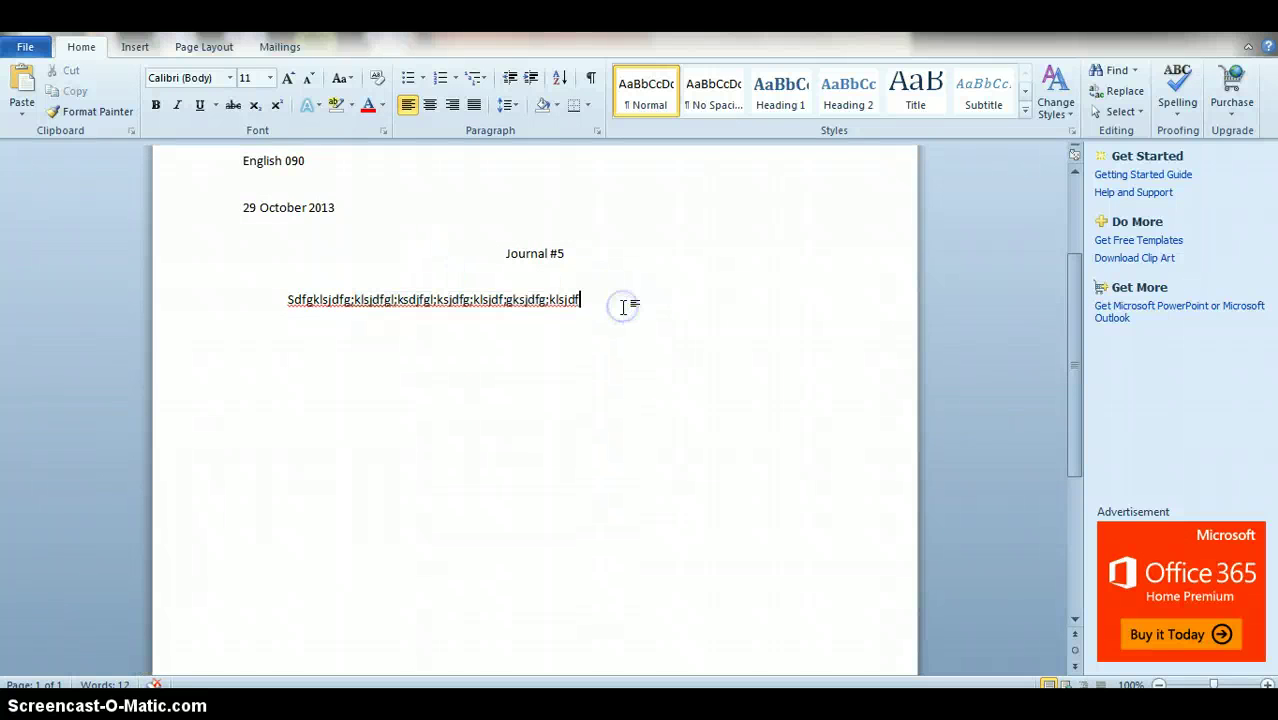
key(ctrl+v)
key(ctrl+v)
key(ctrl+v)
key(ctrl+v)
key(ctrl+v)
key(ctrl+v)
key(ctrl+v)
key(ctrl+v)
key(ctrl+v)
key(ctrl+v)
key(ctrl+v)
key(ctrl+v)
key(ctrl+v)
key(ctrl+v)
key(ctrl+v)
key(ctrl+v)
key(ctrl+v)
key(ctrl+v)
key(ctrl+v)
key(ctrl+v)
key(ctrl+v)
key(ctrl+v)
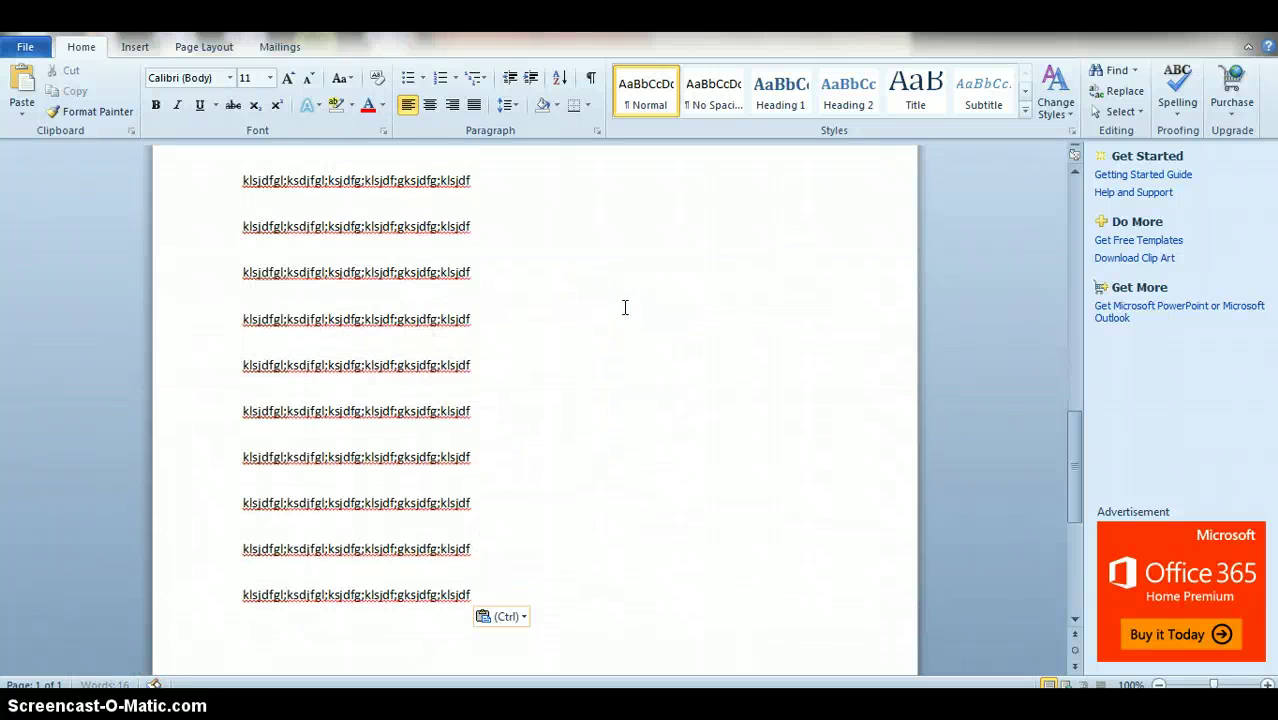
drag(1077, 452, 1068, 424)
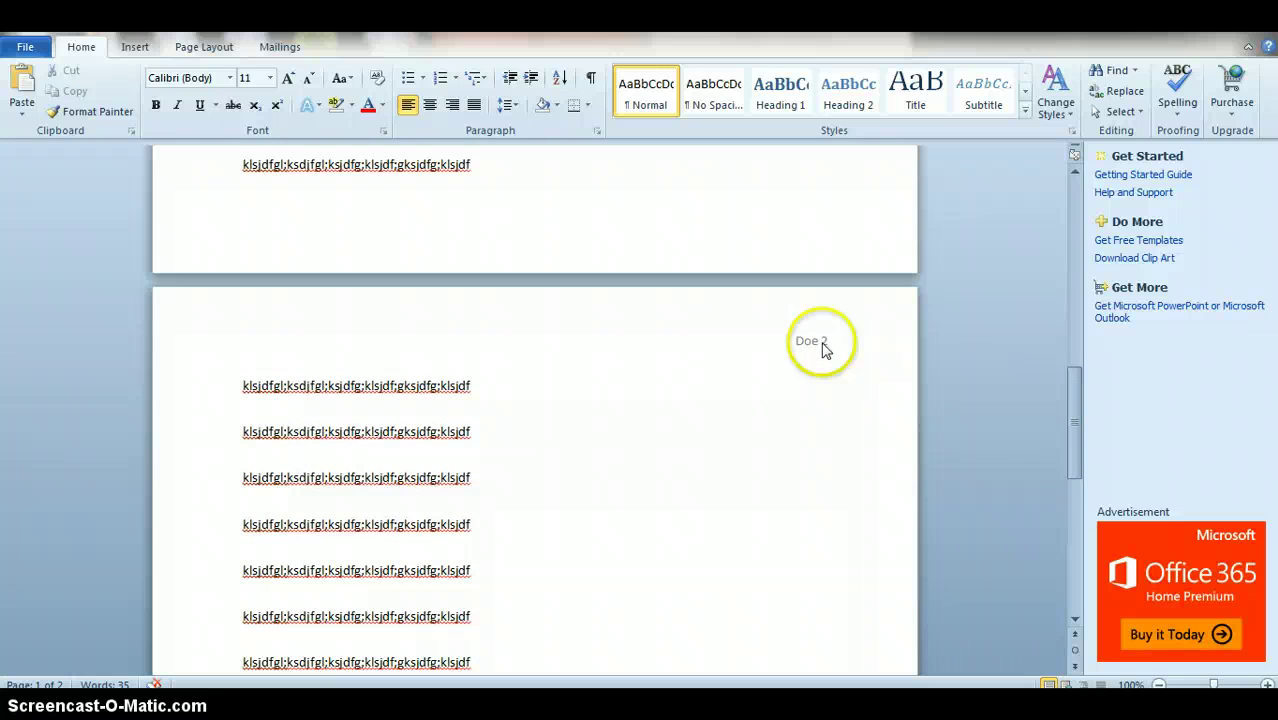
drag(1073, 420, 1060, 222)
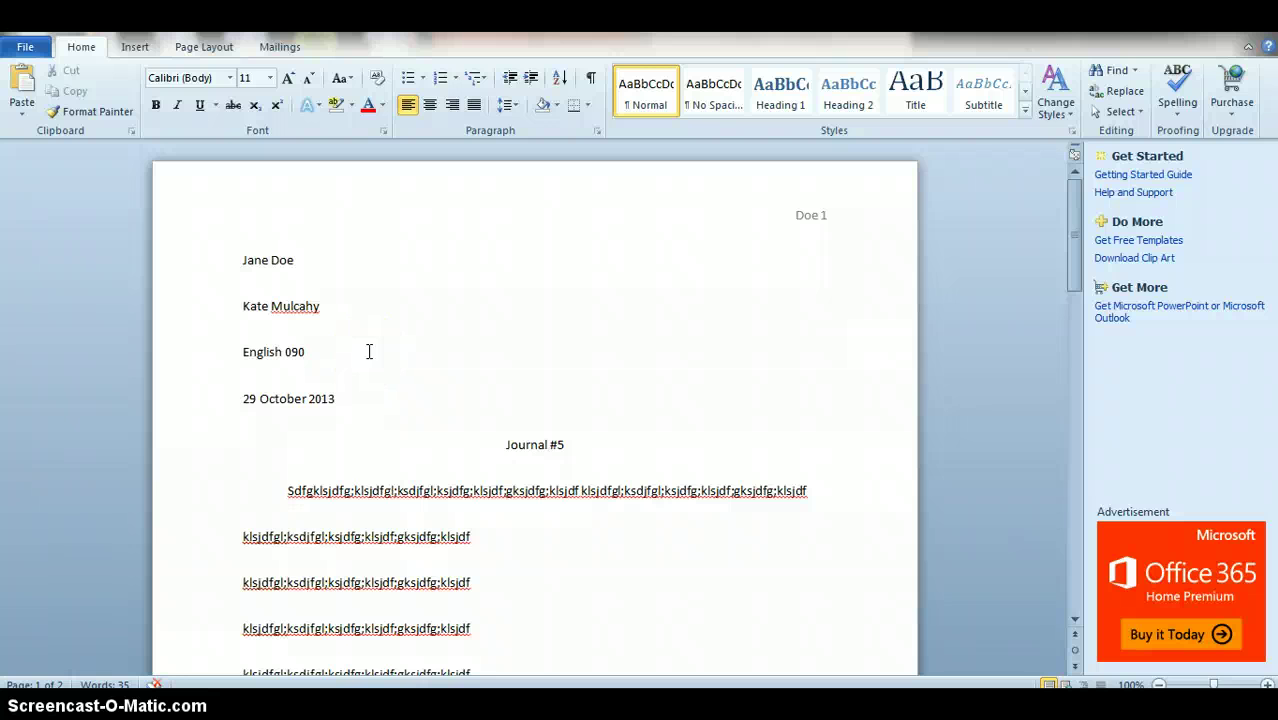
Step: Select the entire document and apply the Times New Roman font
click(385, 445)
key(ctrl+a)
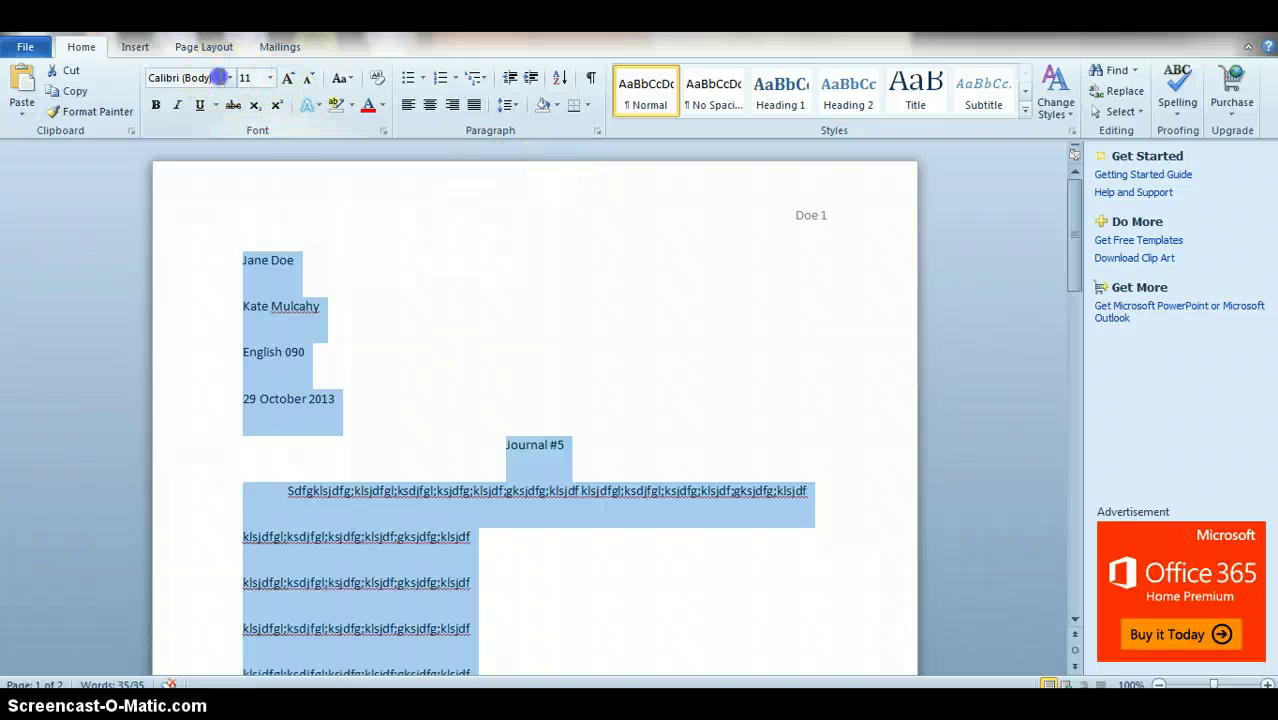
click(219, 77)
click(230, 78)
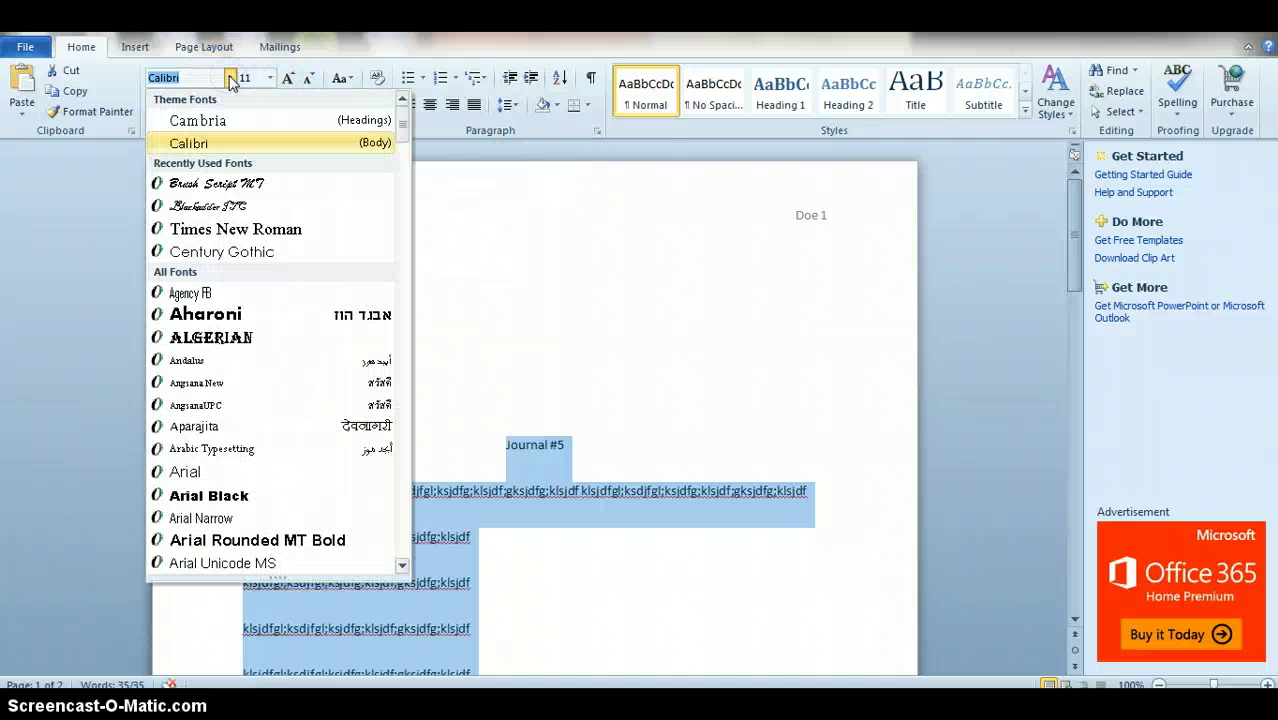
click(236, 229)
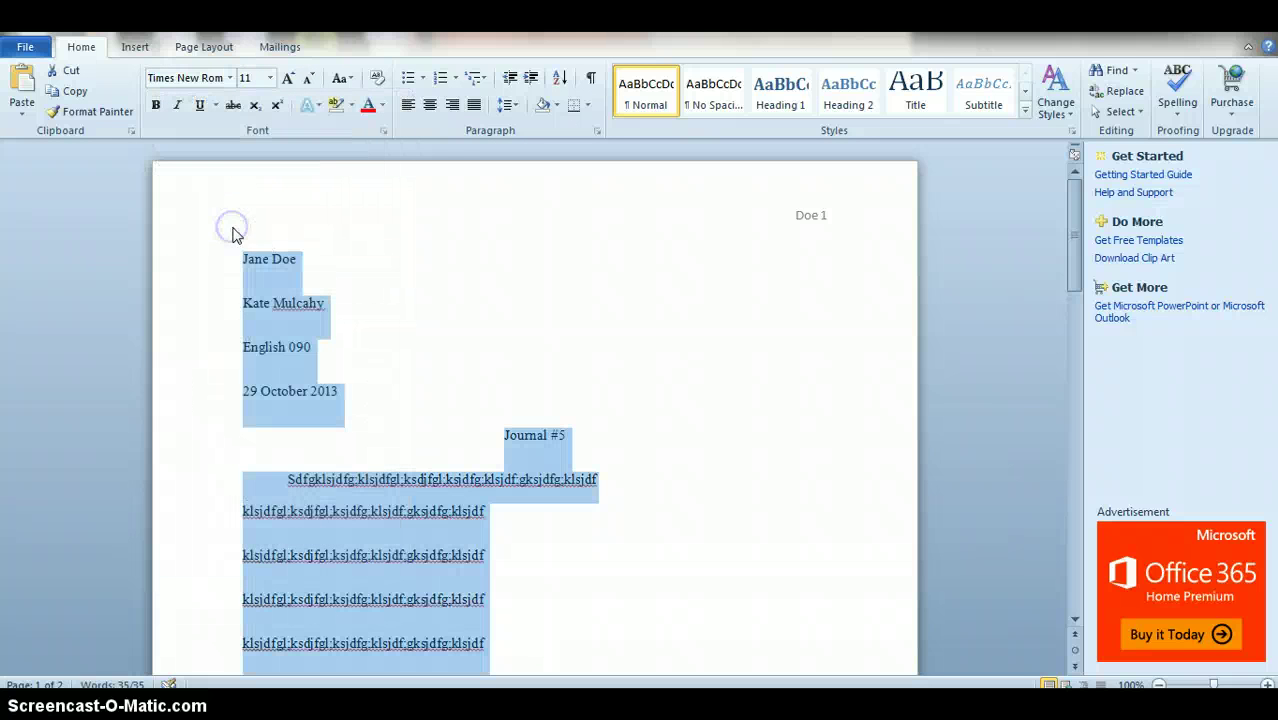
click(449, 380)
Step: Place the insertion point after the 29 October 2013 date line
click(787, 408)
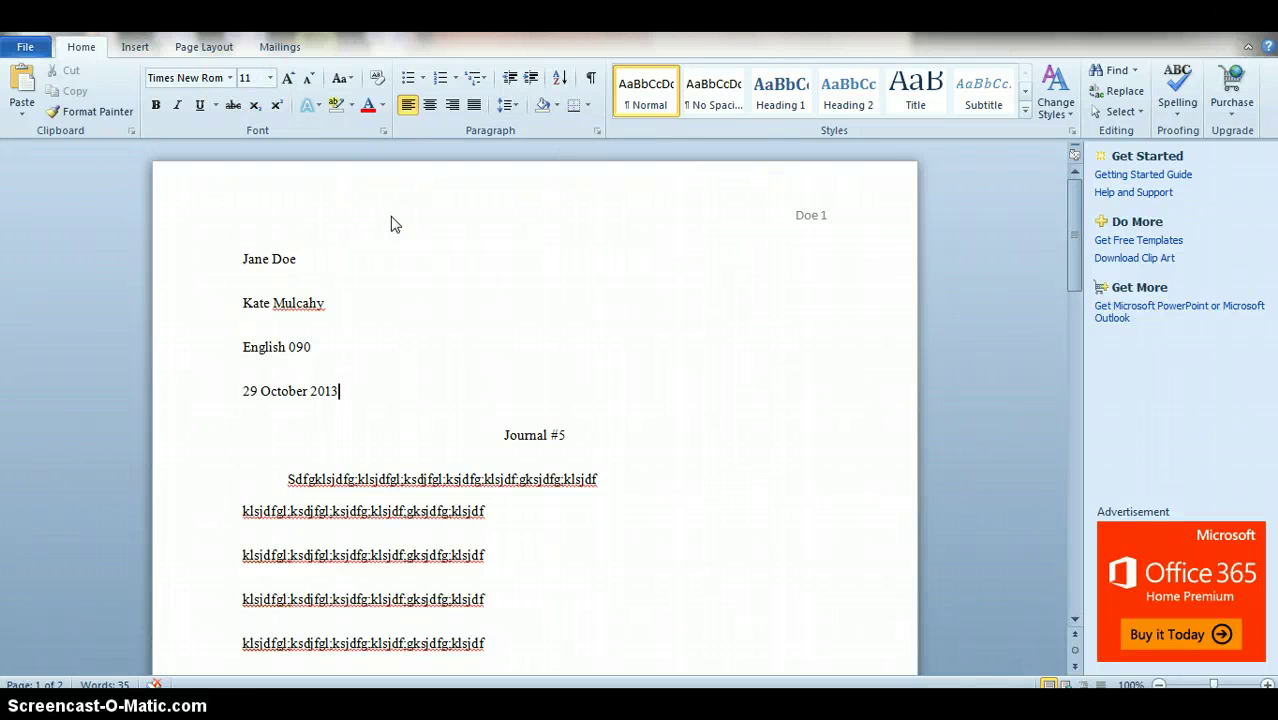
click(383, 283)
click(413, 404)
key(ctrl+a)
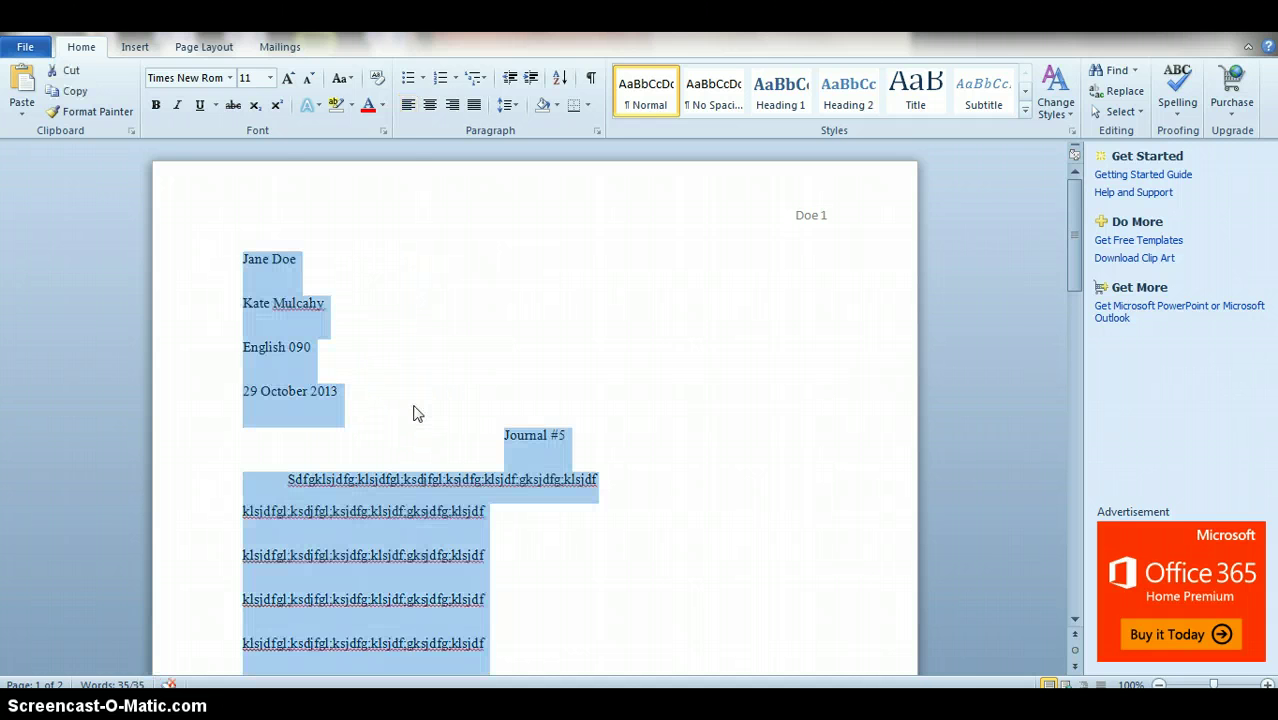
click(230, 78)
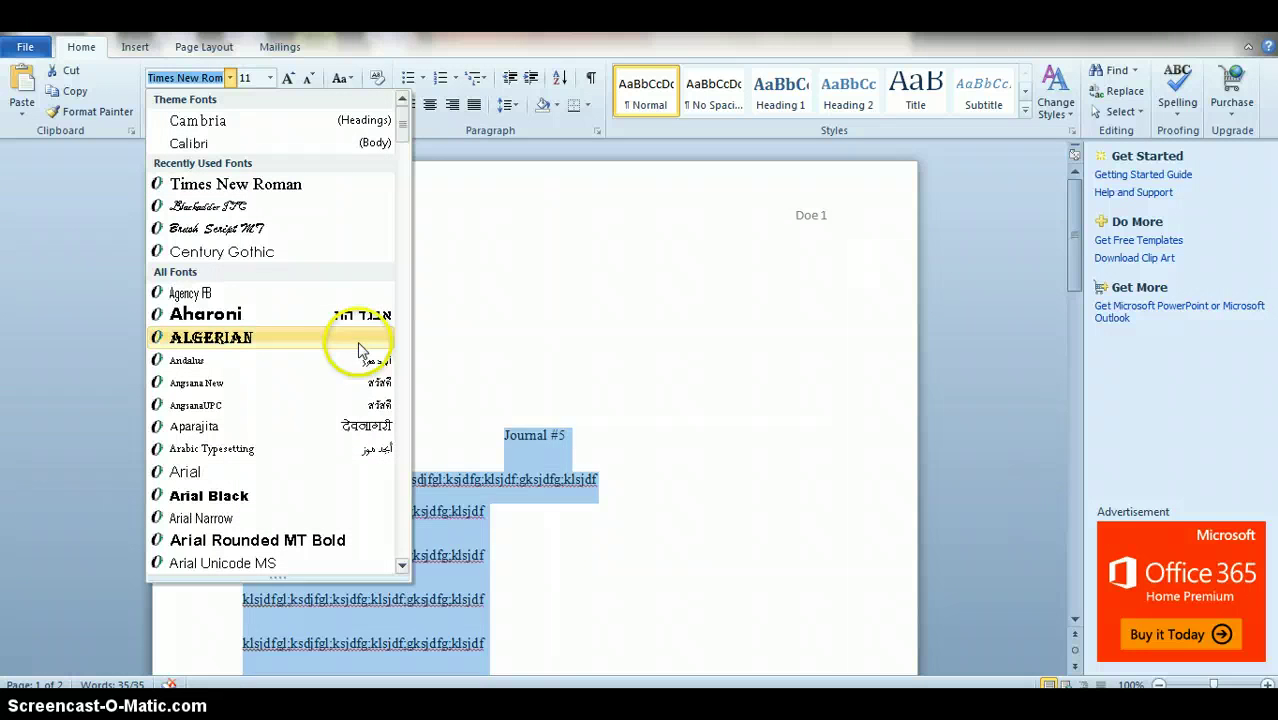
click(310, 339)
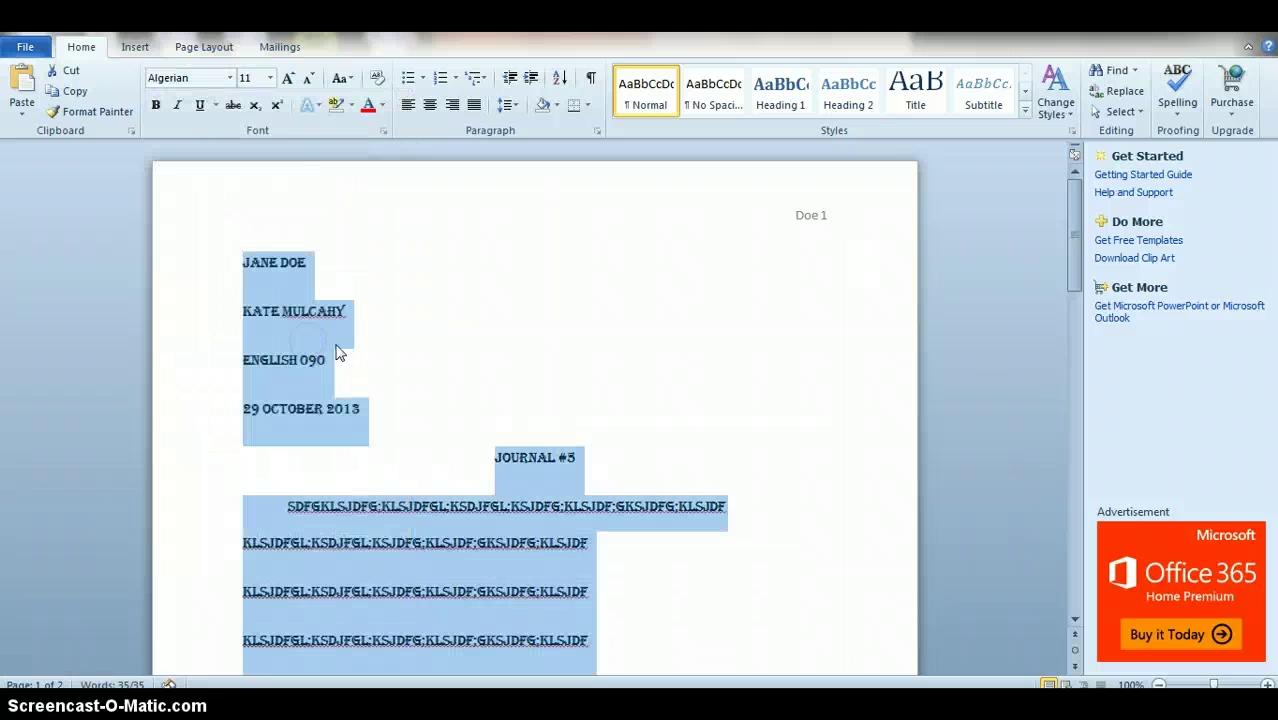
click(540, 575)
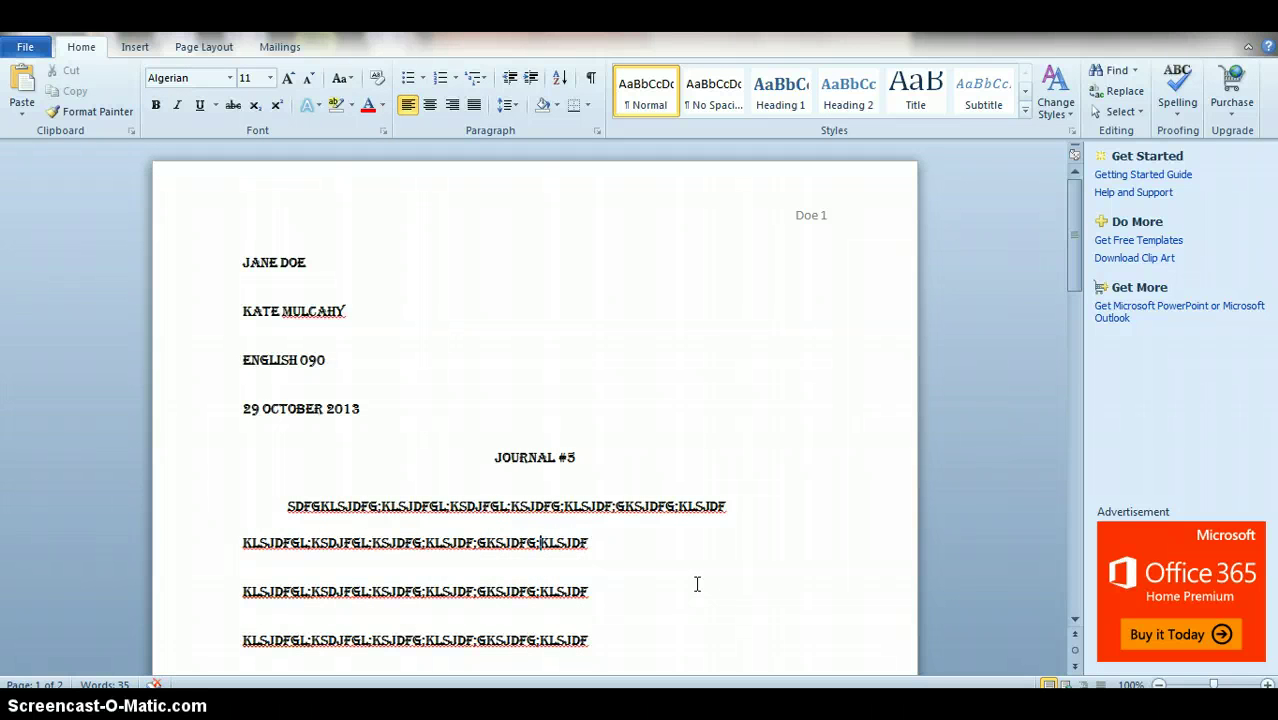
click(195, 75)
text(Times New Rom)
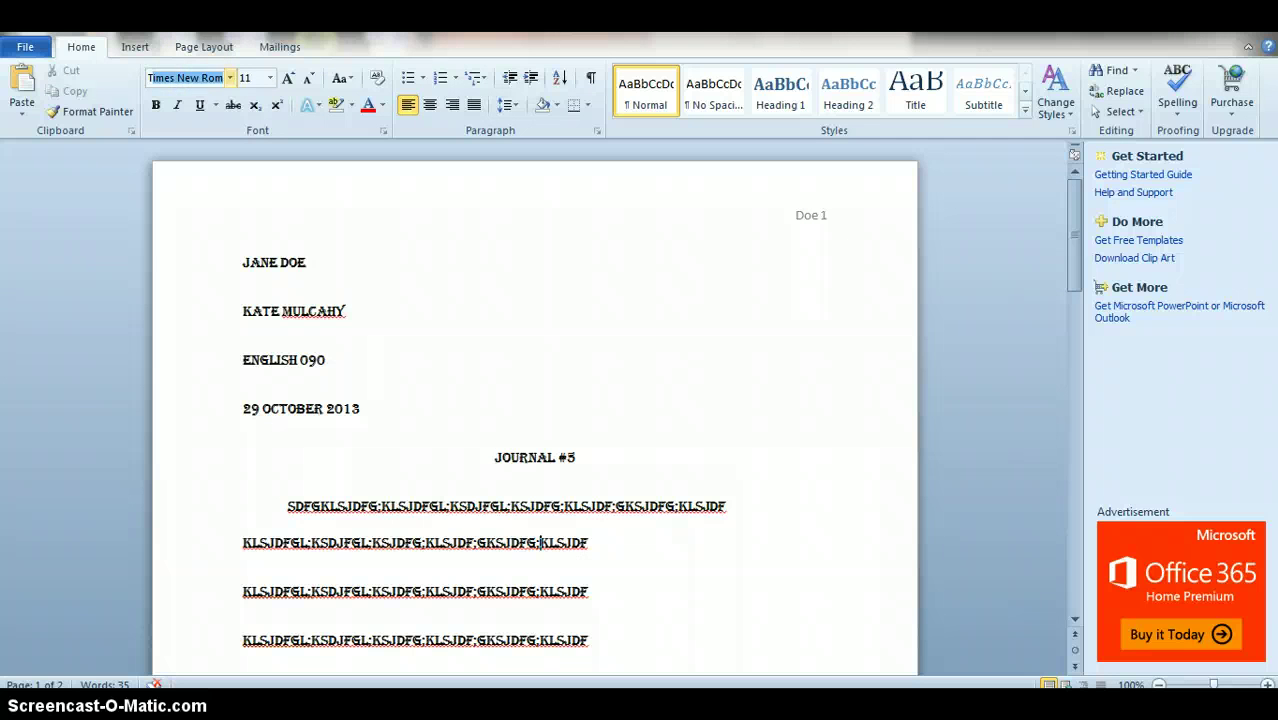
key(Return)
click(296, 262)
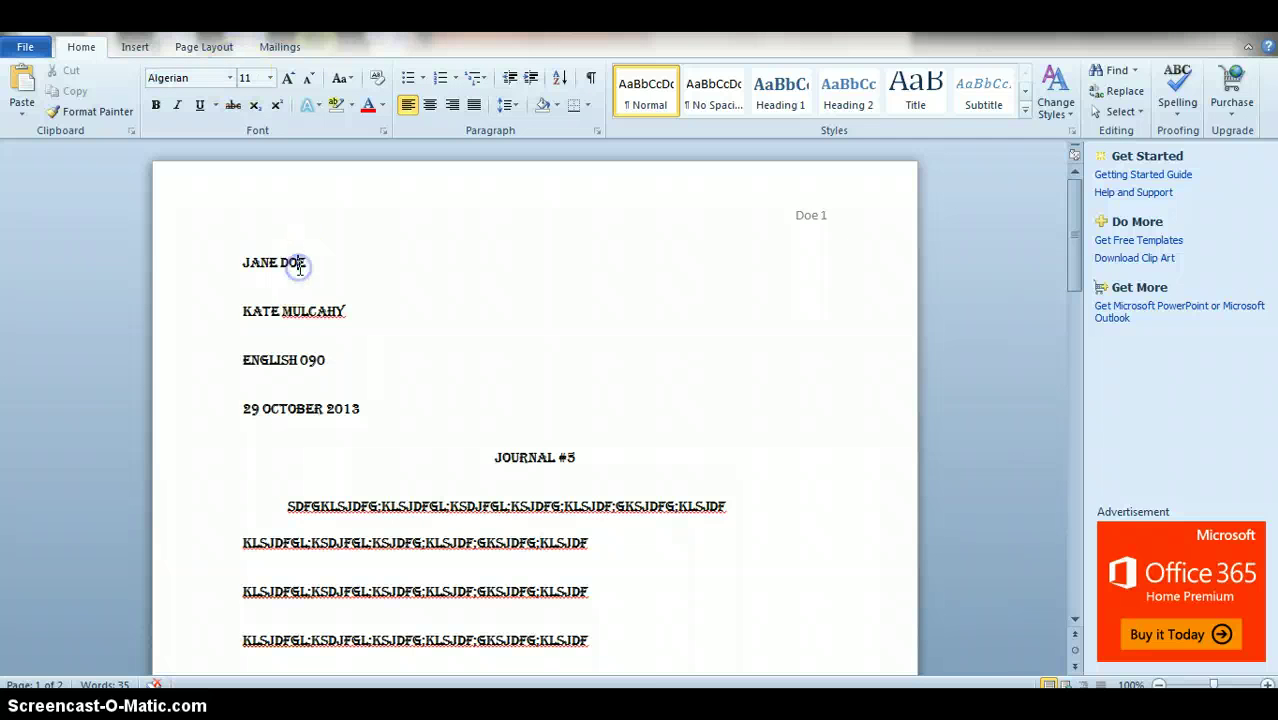
key(ctrl+a)
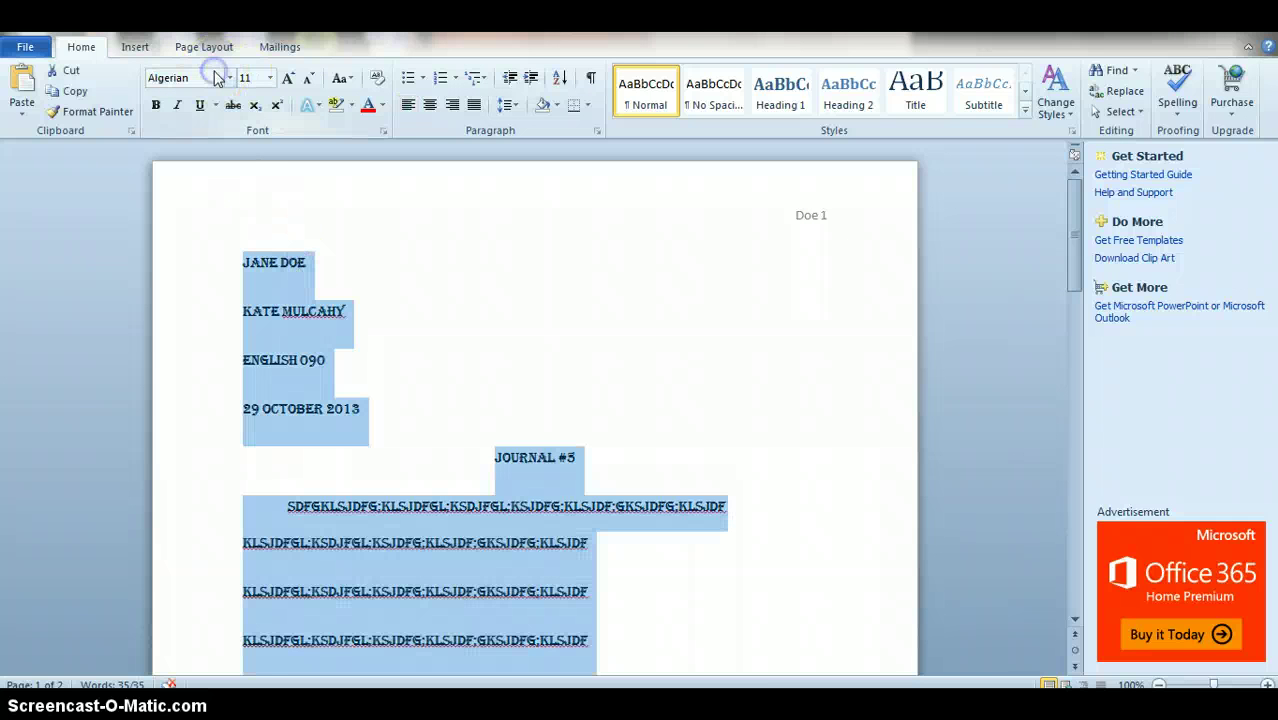
click(210, 78)
text(Times New Roman)
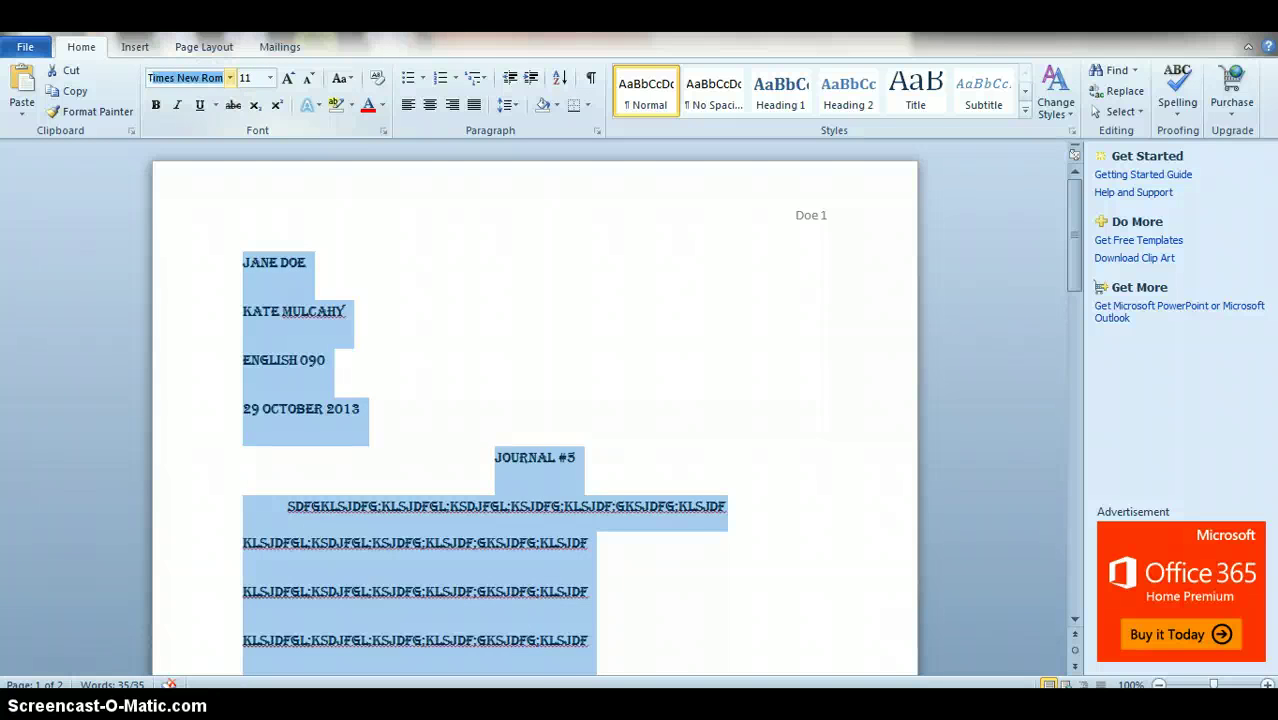
key(Return)
click(451, 294)
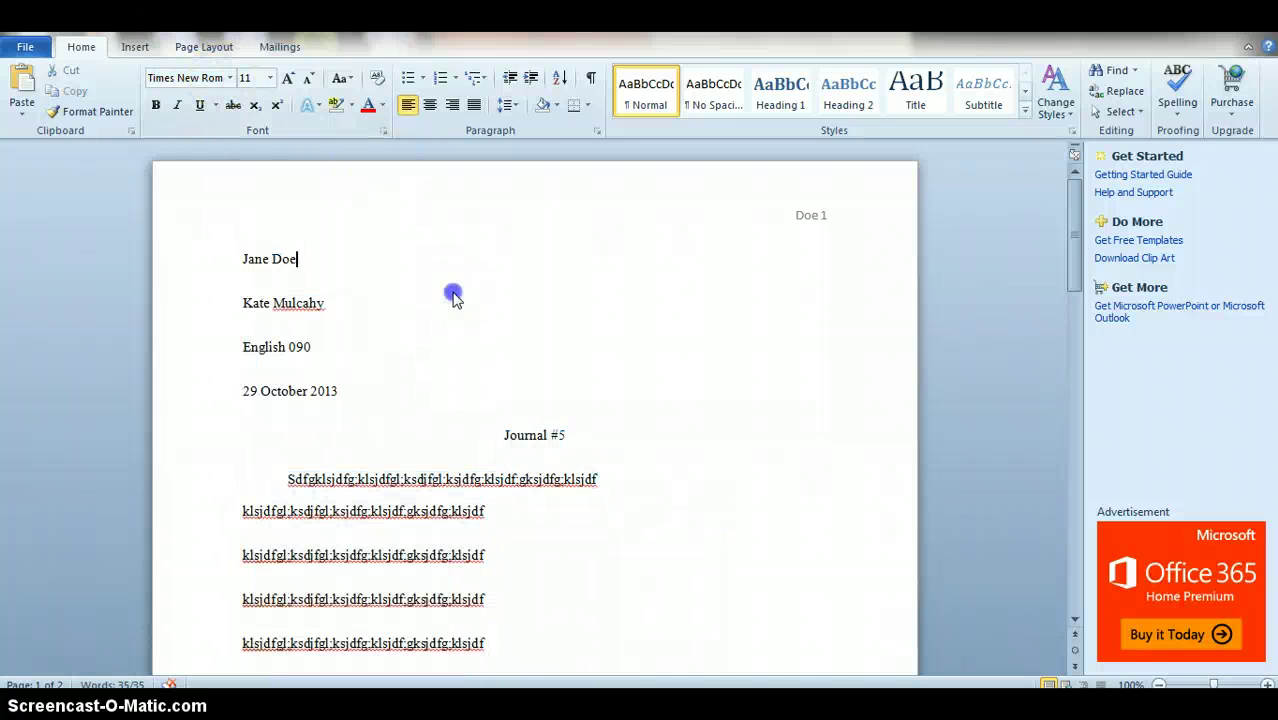
Step: Paste another copy of the filler text onto the end of the first indented body line
click(605, 481)
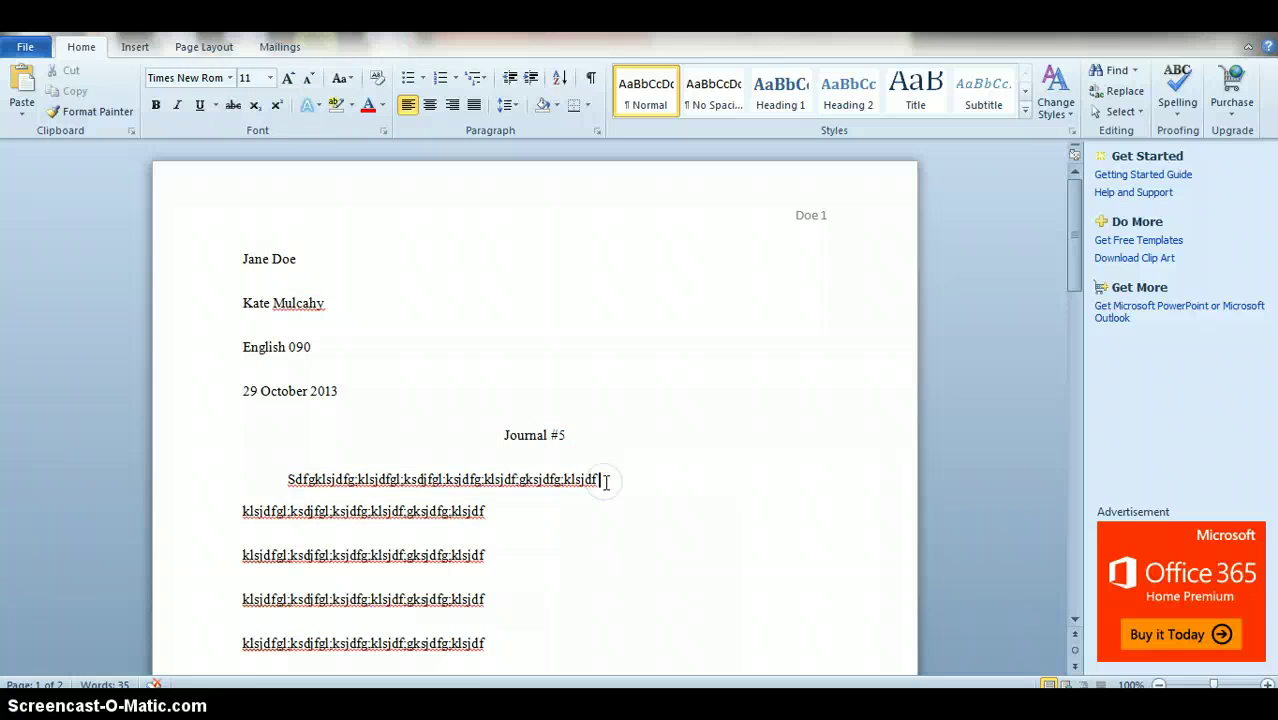
text(klsjdfgl;ksdjfgl;ksjdfg;klsjdf;gksjdfg;klsjdf)
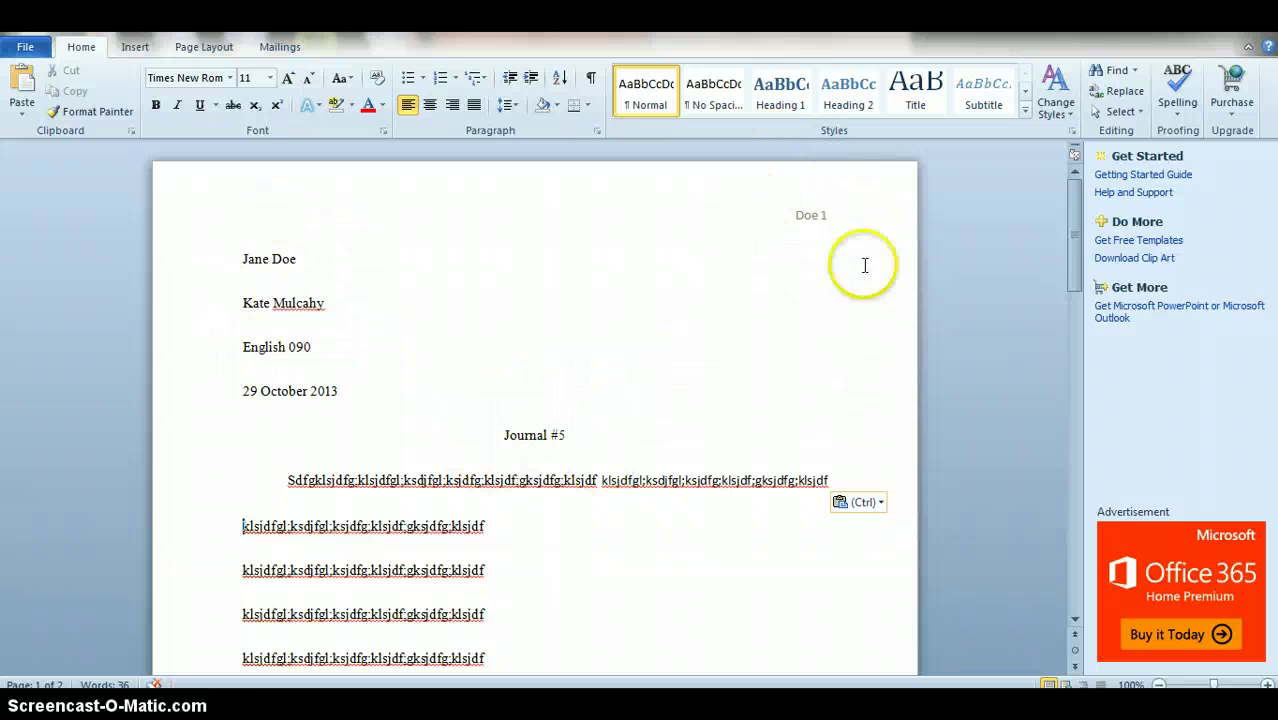
scroll(785, 230, down, 10)
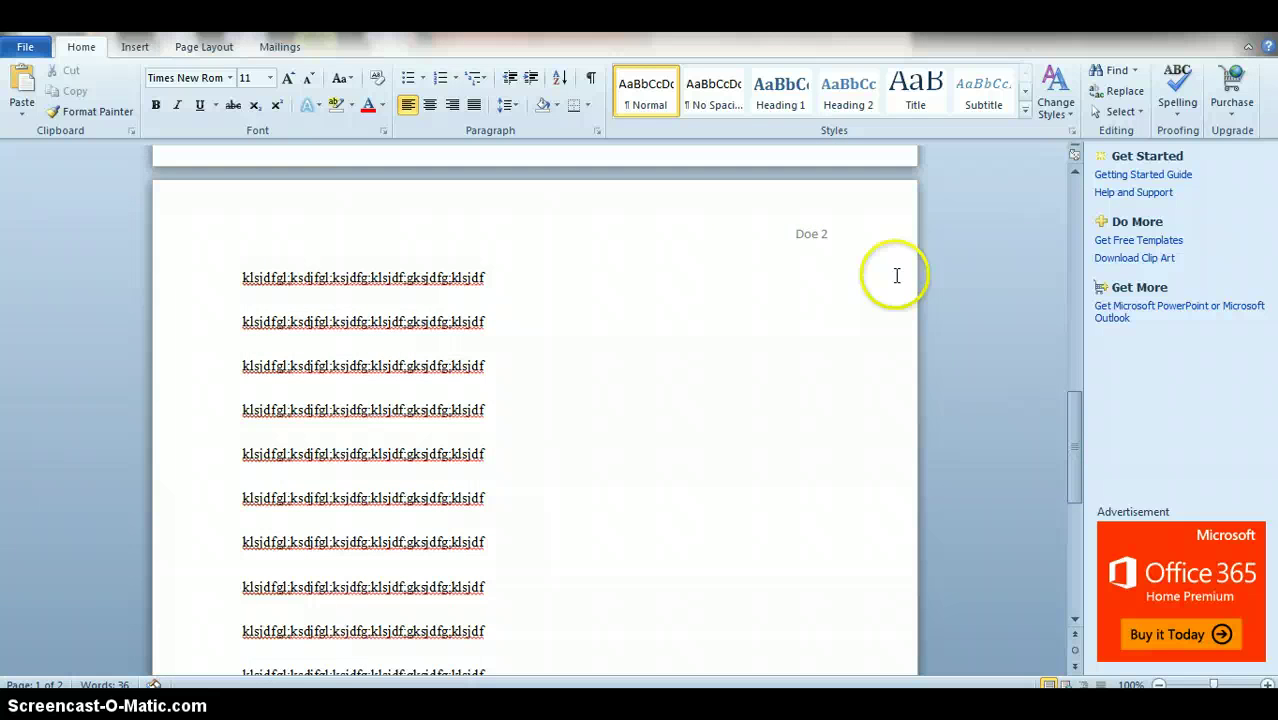
drag(1070, 405, 1040, 203)
click(526, 316)
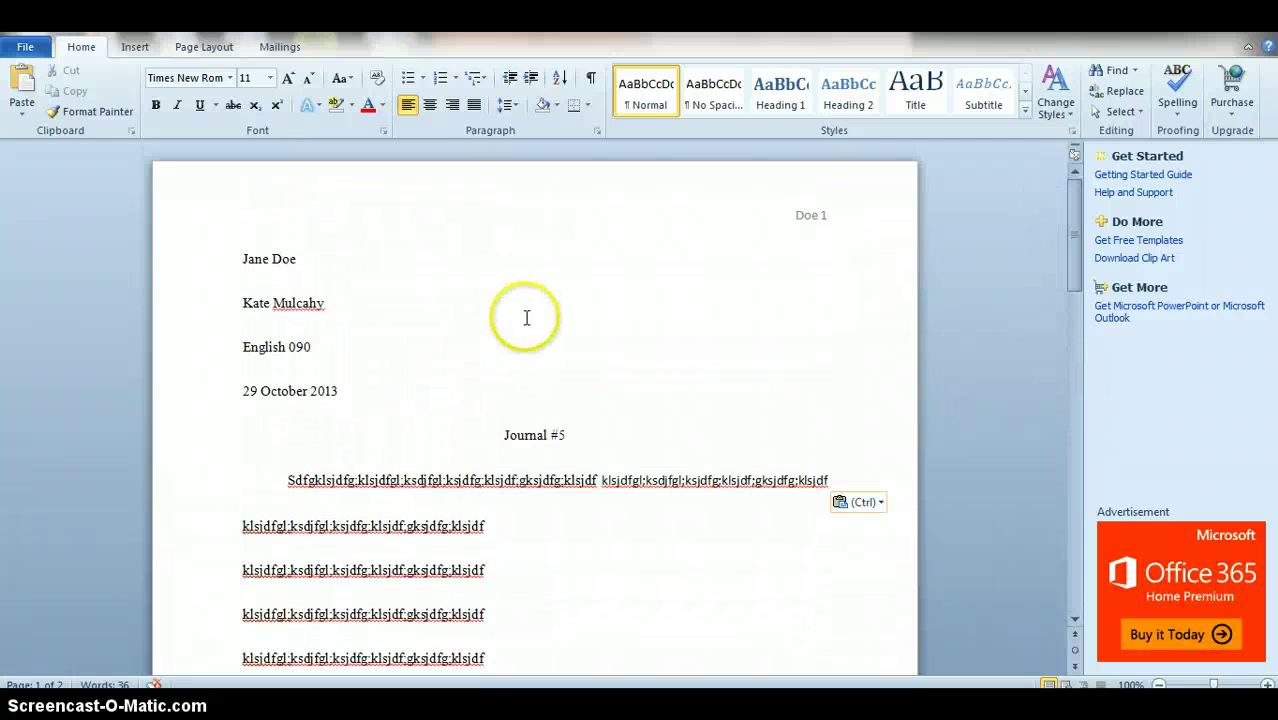